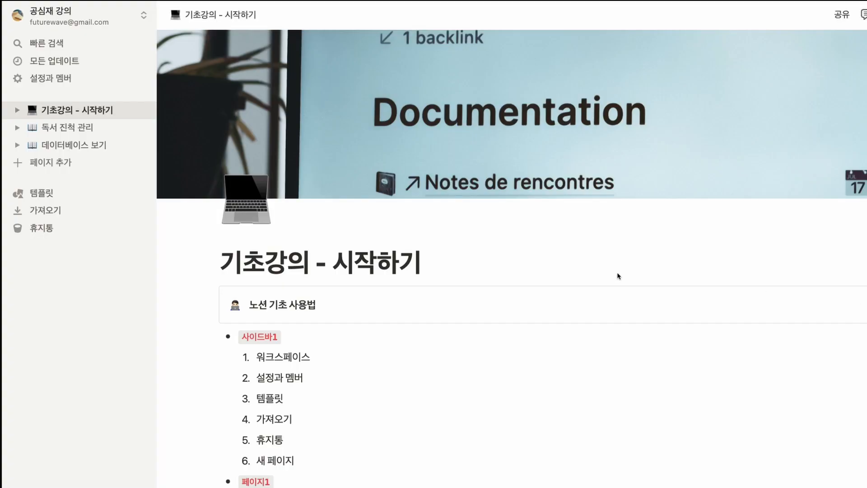
# Step: Create a new page titled "나머지 블록" and start it as a blank page
pyautogui.click(84, 168)
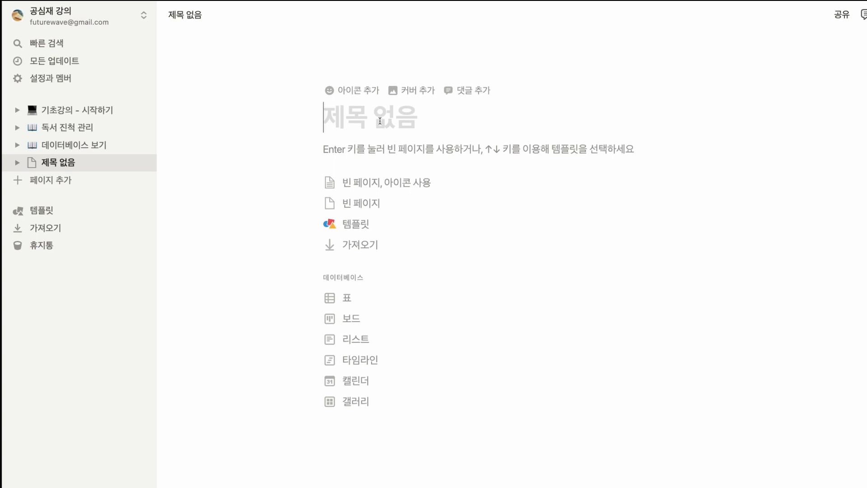
pyautogui.write('나머지 블록')
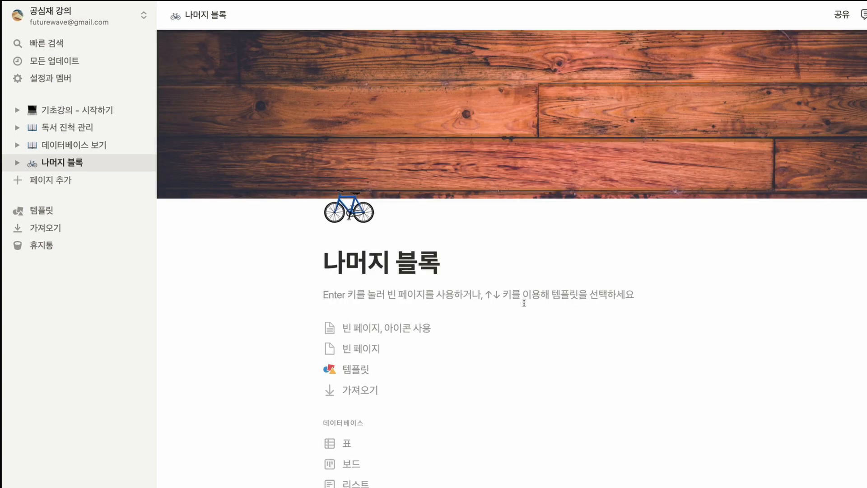
pyautogui.click(405, 351)
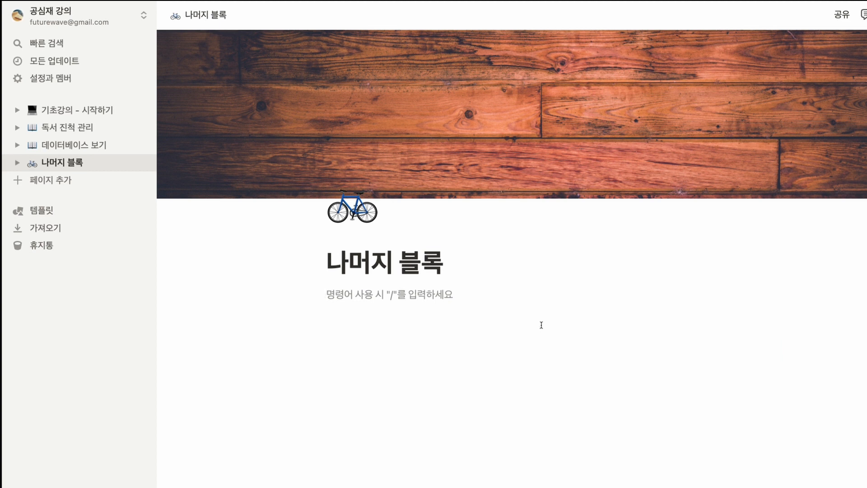
# Step: Add a quote (인용) block under the title and paste "책은 사람을 만들고 사람은 책을 만든다." into it
pyautogui.write('/')
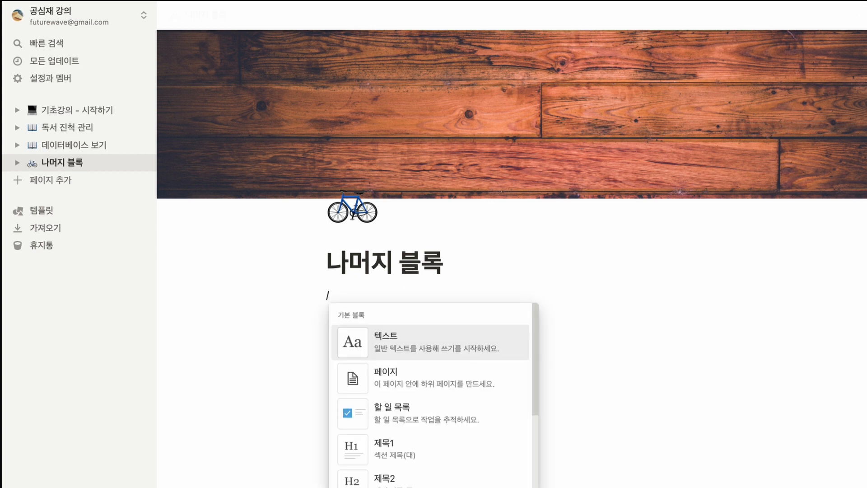
pyautogui.write('인용')
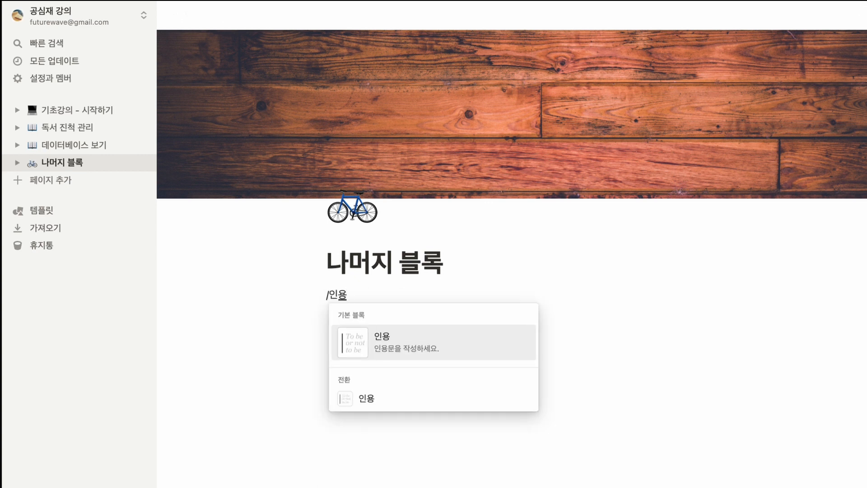
pyautogui.click(467, 345)
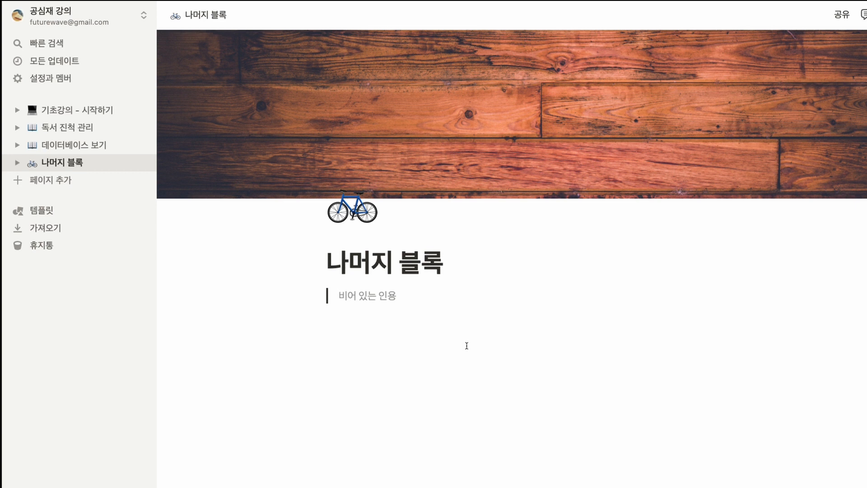
pyautogui.write('책은 사람을 만들고 사람은 책을 만든다.')
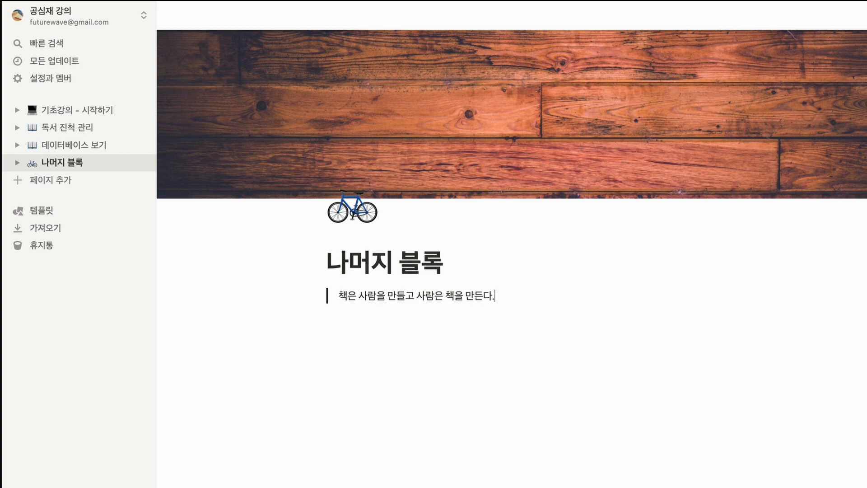
pyautogui.press('Return')
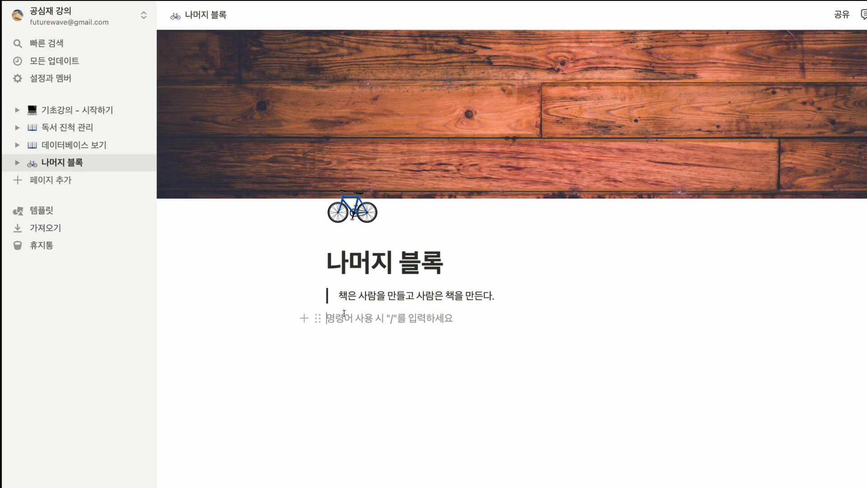
# Step: Insert a divider (구분선) below the quote and move it down beneath an empty line
pyautogui.write('/')
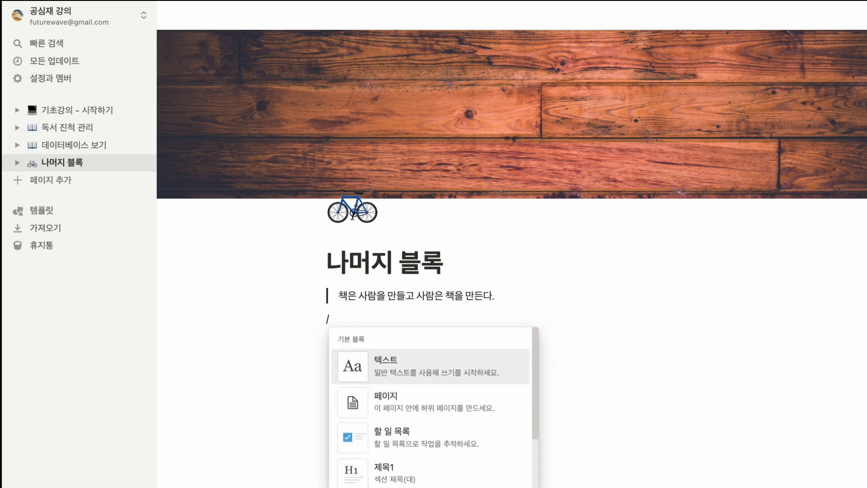
pyautogui.write('구')
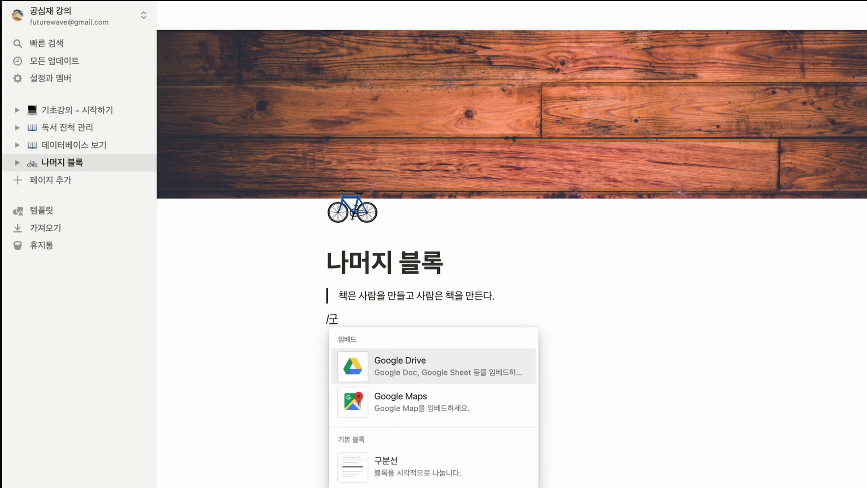
pyautogui.press('Down')
pyautogui.press('Down')
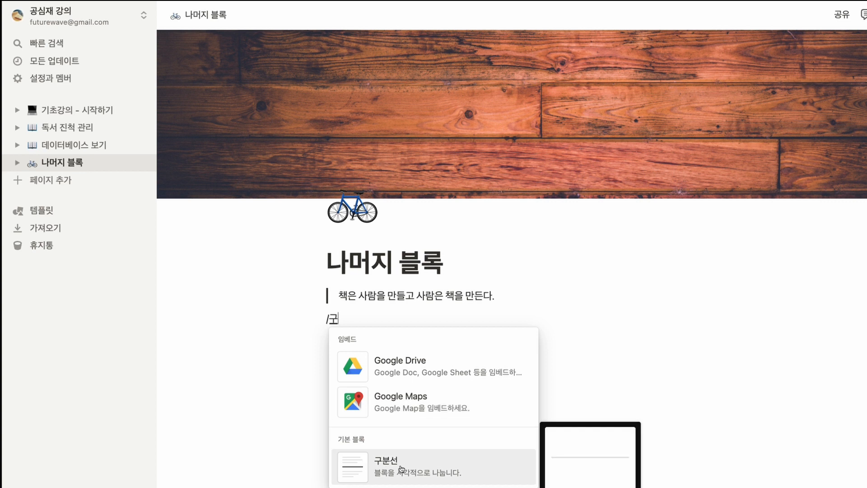
pyautogui.click(406, 465)
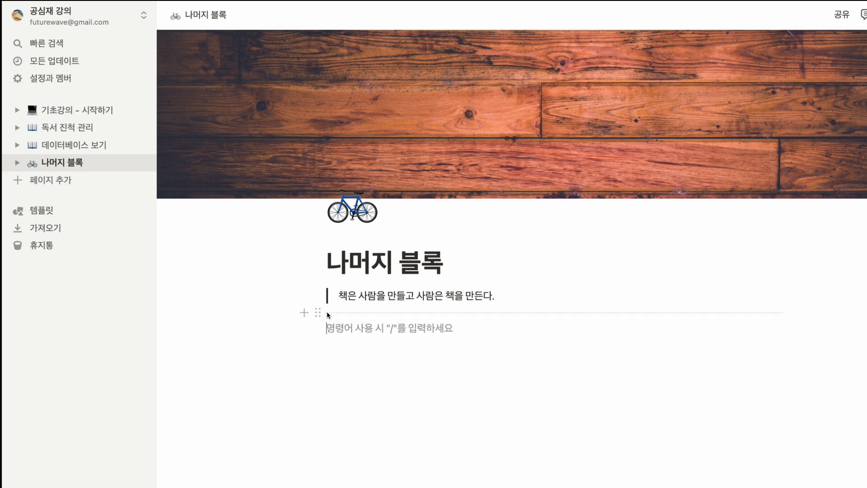
pyautogui.moveTo(319, 312); pyautogui.dragTo(321, 332)
pyautogui.click(345, 365)
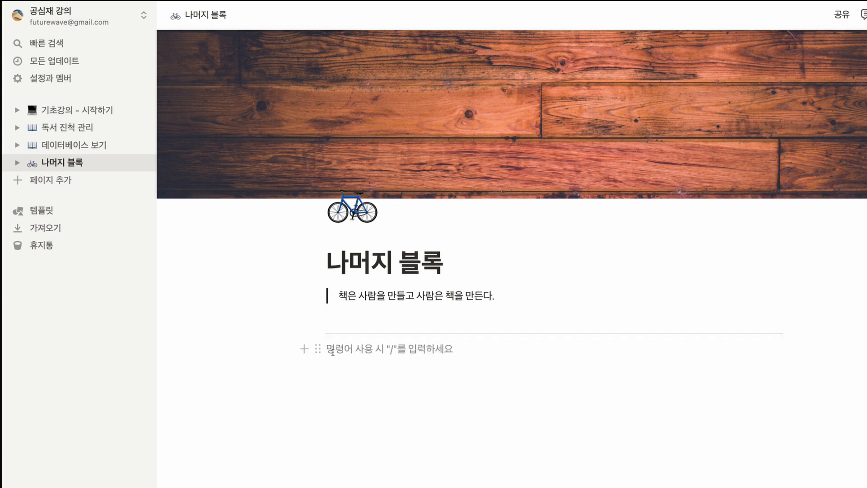
# Step: Insert a simple table (표) below the divider
pyautogui.write('/')
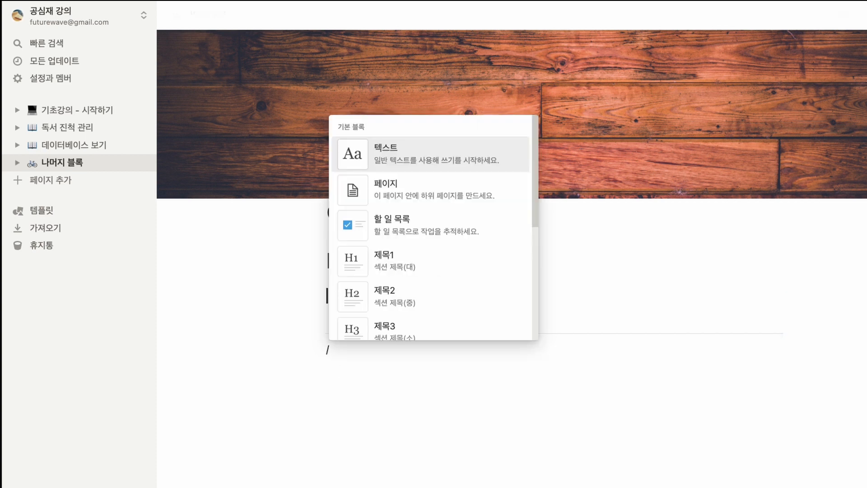
pyautogui.write('표')
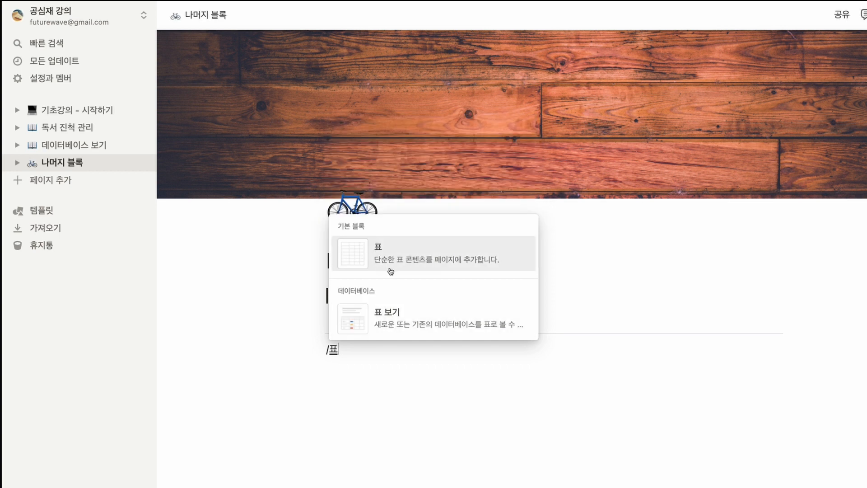
pyautogui.click(411, 259)
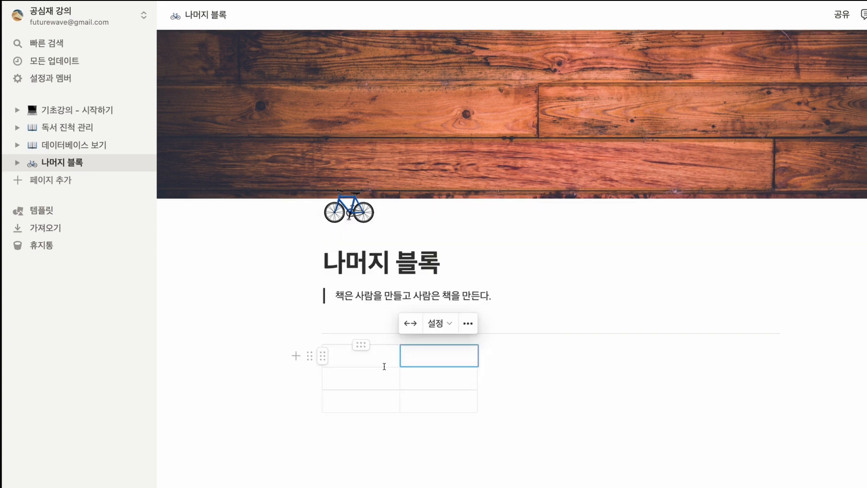
pyautogui.click(404, 378)
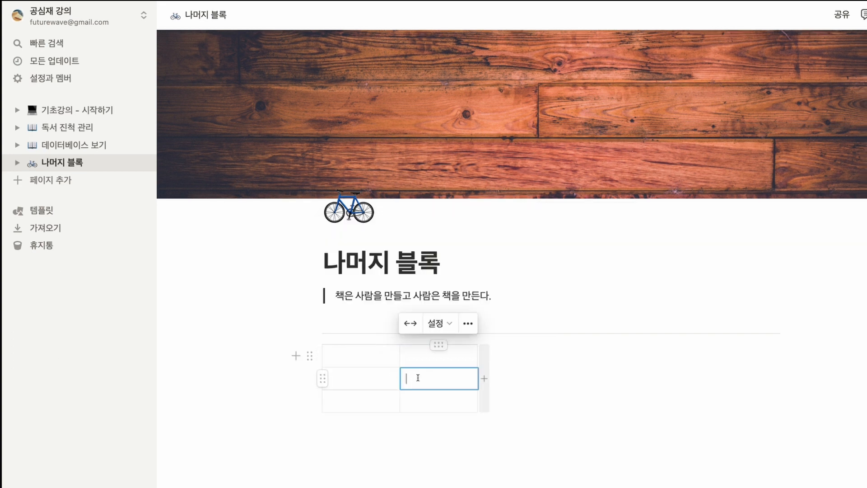
# Step: Enter the headings "제목1" and "제목2" in the two cells of the table's first row
pyautogui.click(384, 360)
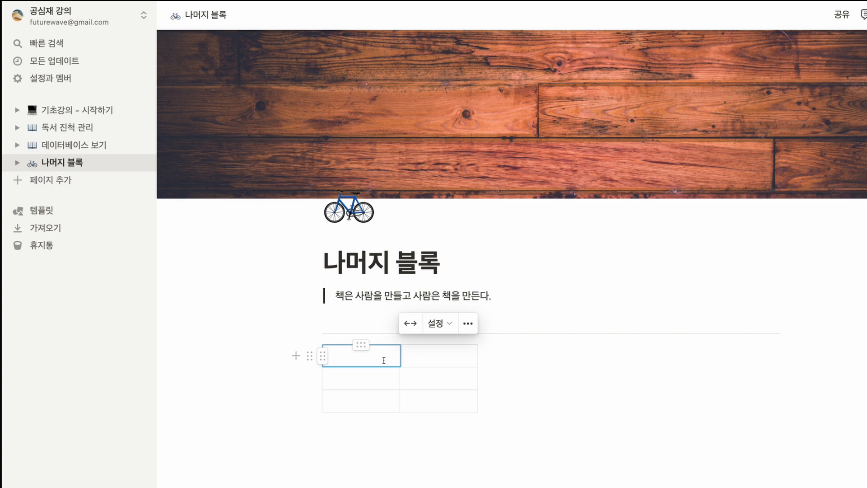
pyautogui.write('제목1')
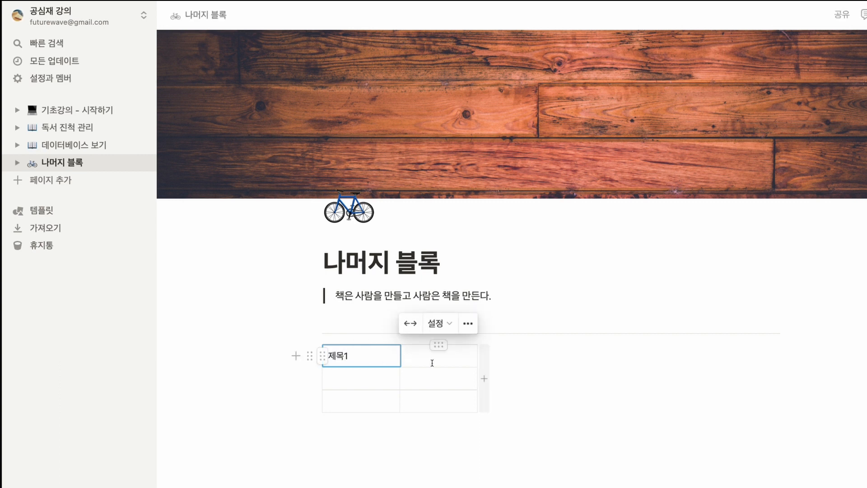
pyautogui.click(445, 362)
pyautogui.write('제목2')
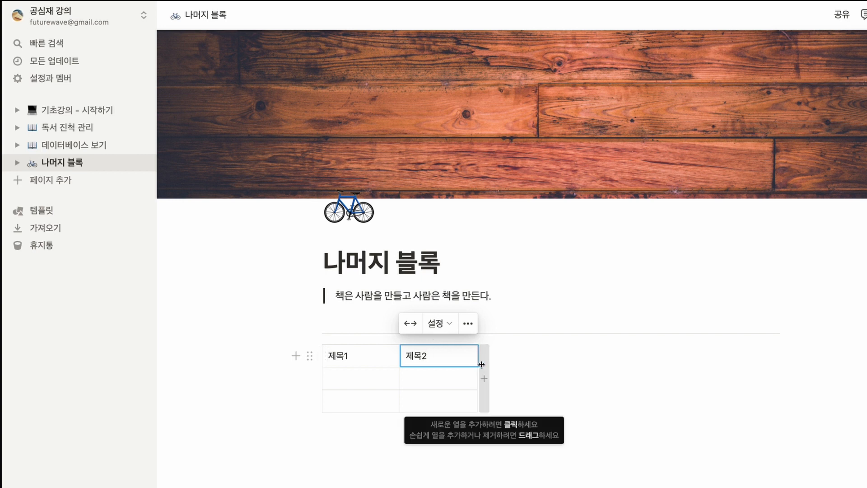
# Step: Add more columns to the table and continue the first row with the headings "제목3", "제목4" and "제목5"
pyautogui.moveTo(481, 364); pyautogui.dragTo(564, 379)
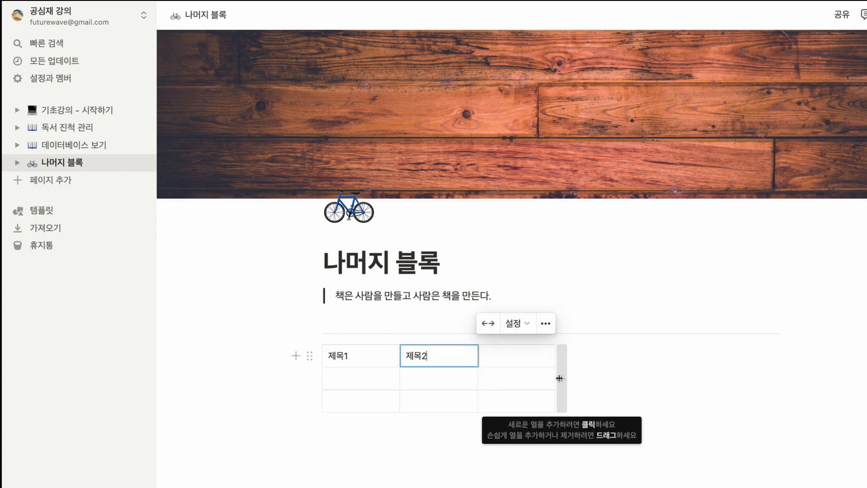
pyautogui.click(563, 378)
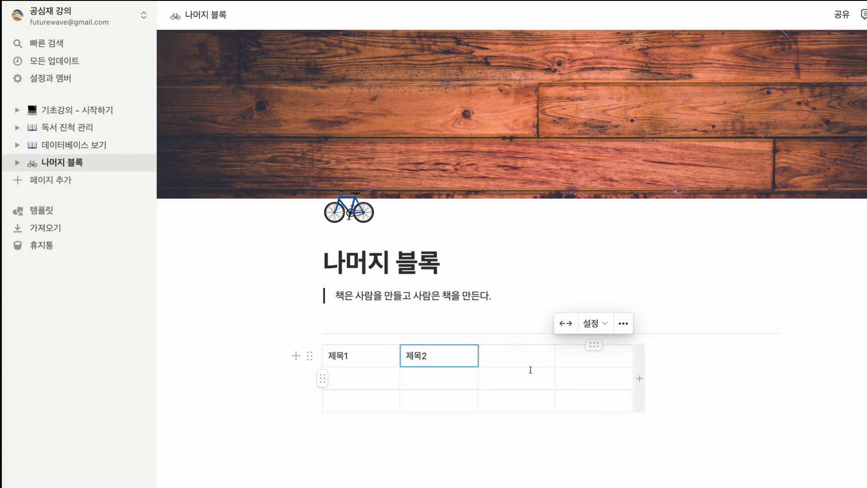
pyautogui.click(516, 360)
pyautogui.write('제목3')
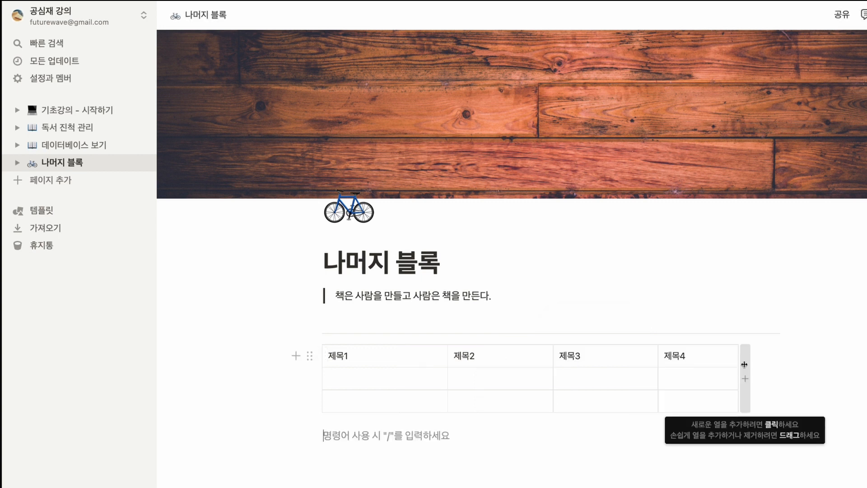
pyautogui.moveTo(745, 364); pyautogui.dragTo(860, 362)
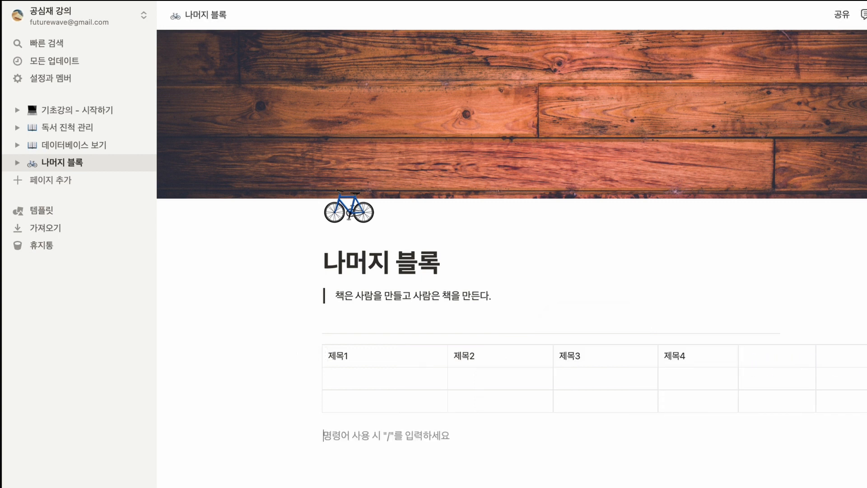
pyautogui.click(775, 358)
pyautogui.write('제목5')
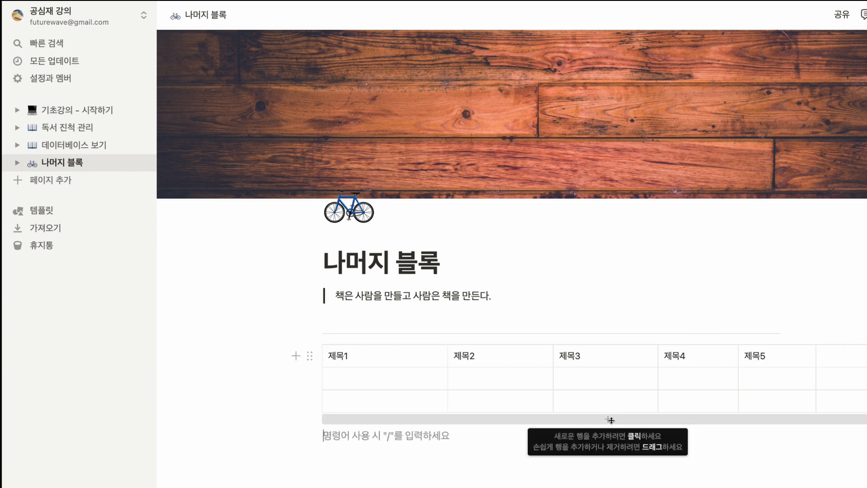
# Step: Extend the table downward by four more rows
pyautogui.moveTo(610, 419); pyautogui.dragTo(614, 487)
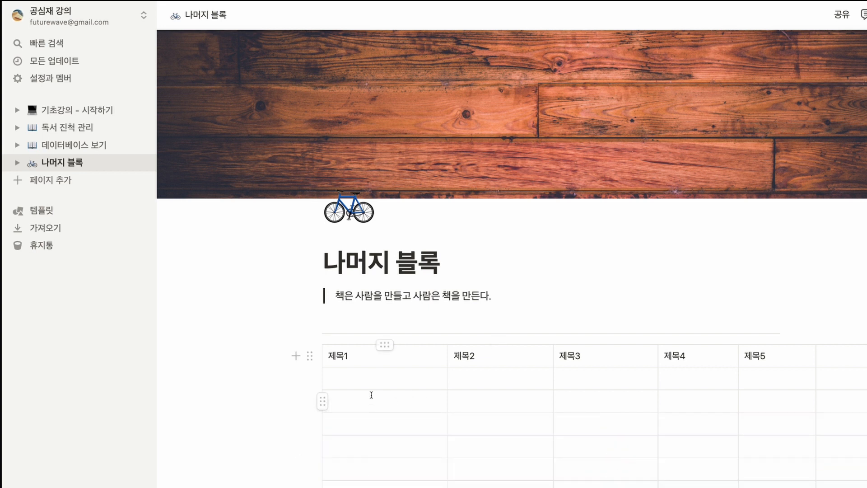
pyautogui.scroll(-3, 384, 397)
pyautogui.click(432, 277)
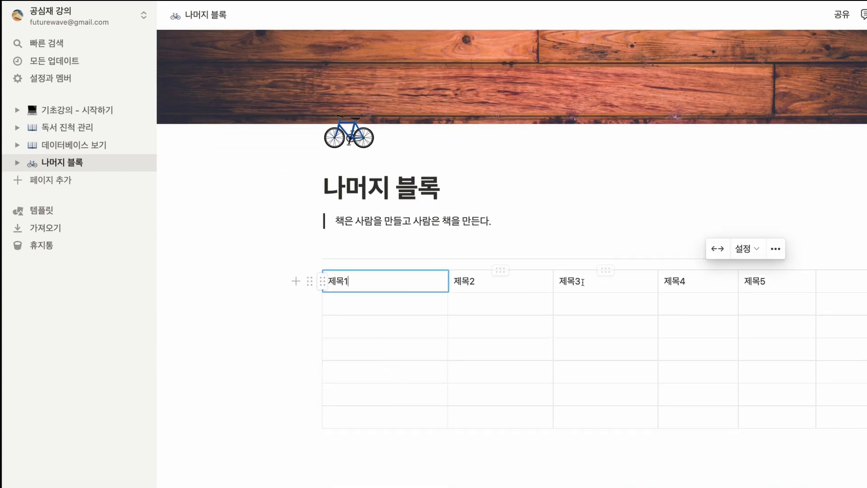
# Step: Turn on the heading format (열 제목) for the table's first row
pyautogui.click(323, 283)
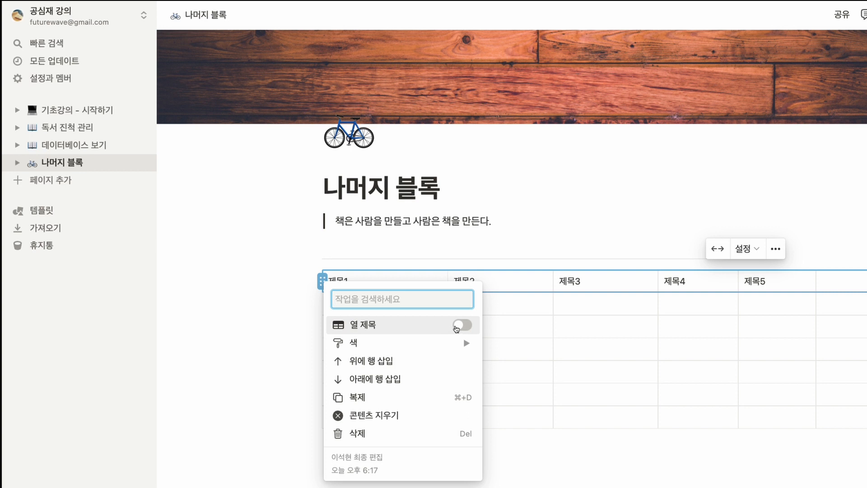
pyautogui.click(459, 327)
pyautogui.press('Escape')
pyautogui.click(521, 306)
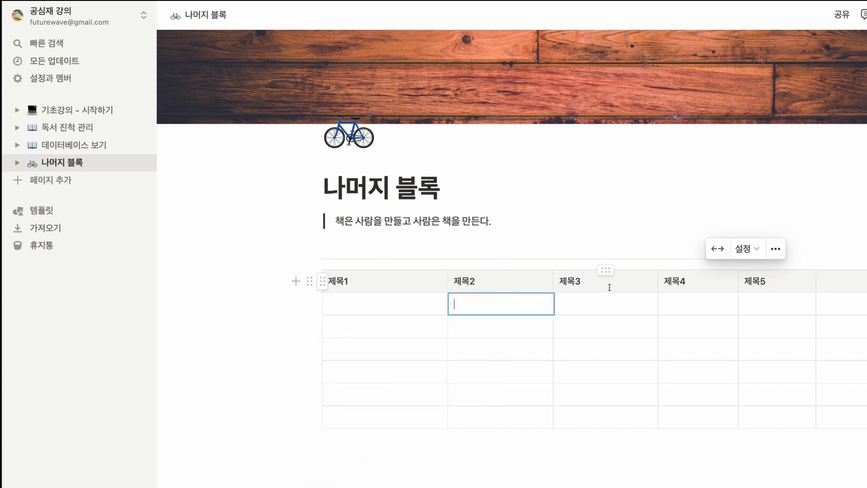
# Step: Add a callout (콜아웃) block below the table with the text "이것은 콜아웃 블록입니다."
pyautogui.click(441, 444)
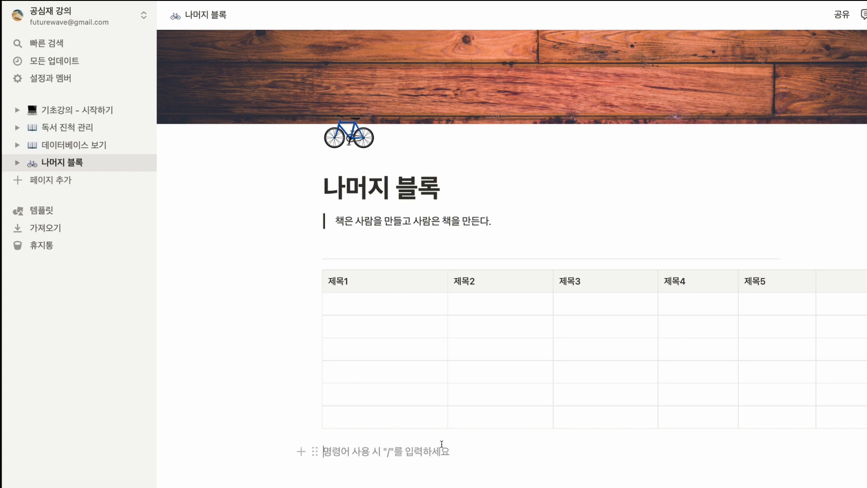
pyautogui.write('/')
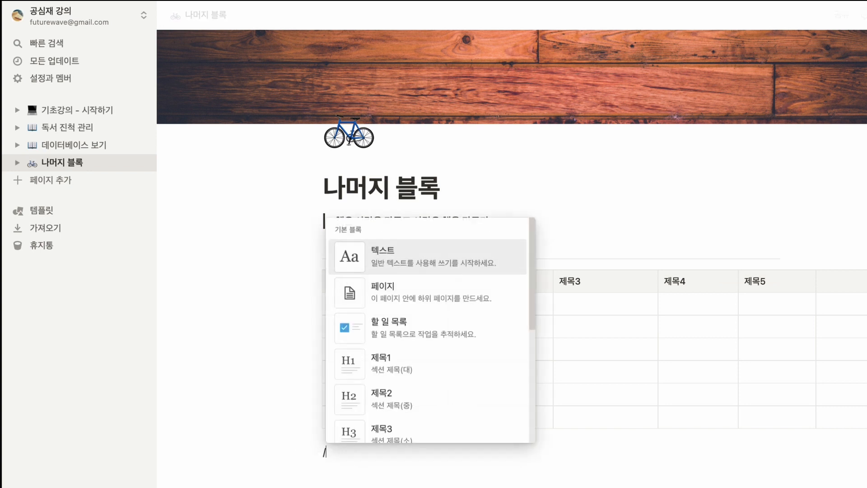
pyautogui.write('콜')
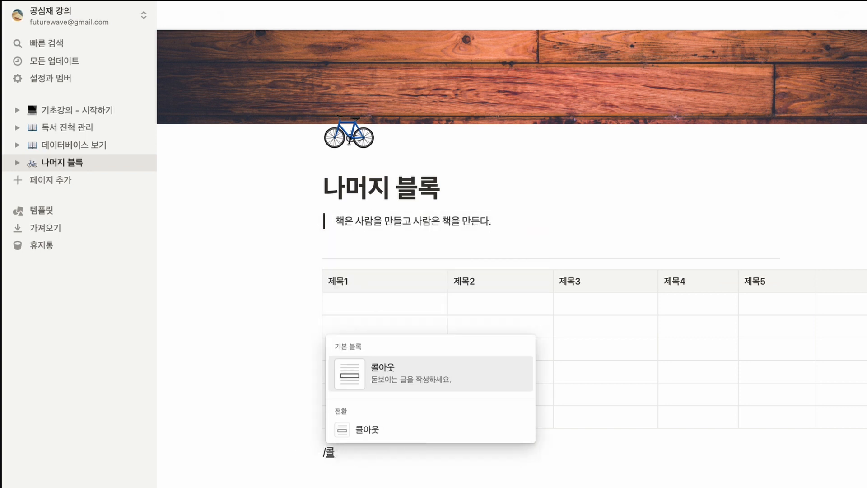
pyautogui.click(415, 378)
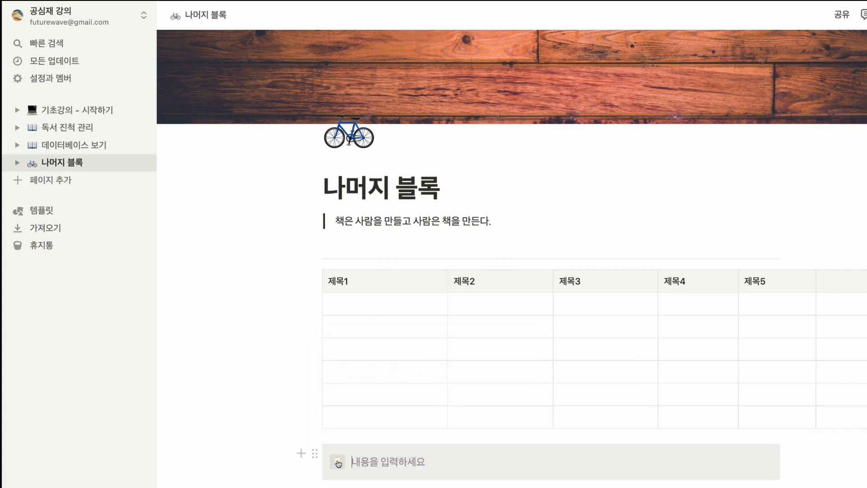
pyautogui.click(370, 462)
pyautogui.write('이것은 콜아웃 블록입니다.')
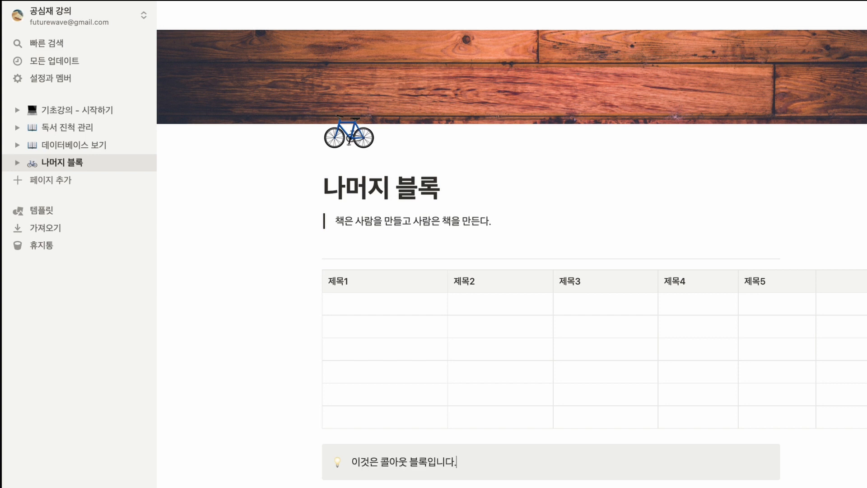
# Step: Change the callout's icon to the luggage emoji and add a second line inside it reading "이것은 콜아웃 블록 2입니다."
pyautogui.click(338, 462)
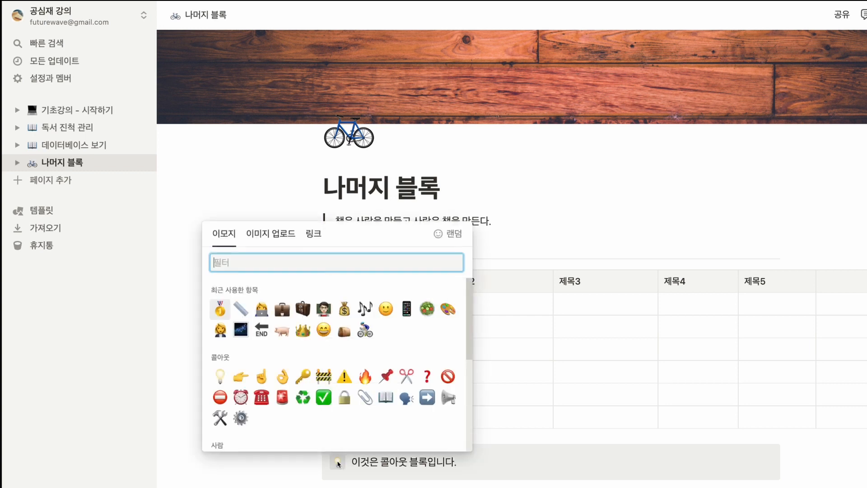
pyautogui.click(302, 308)
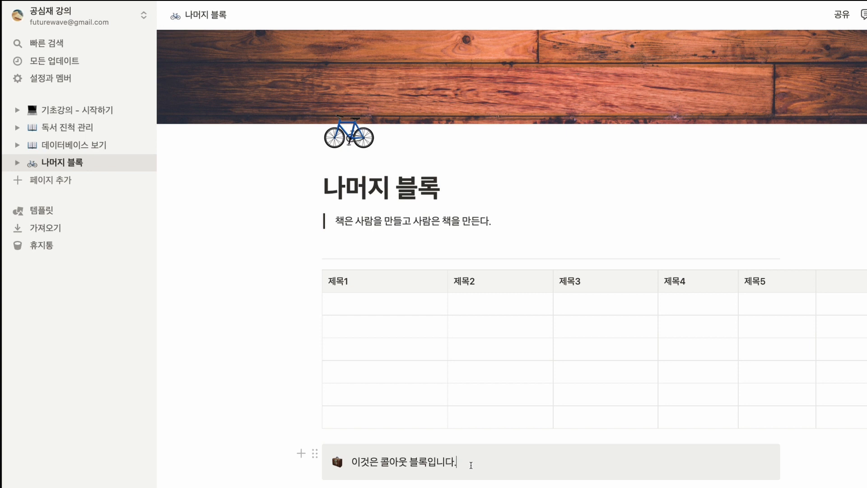
pyautogui.press('Return')
pyautogui.press('Return')
pyautogui.hotkey('shift', 'Return')
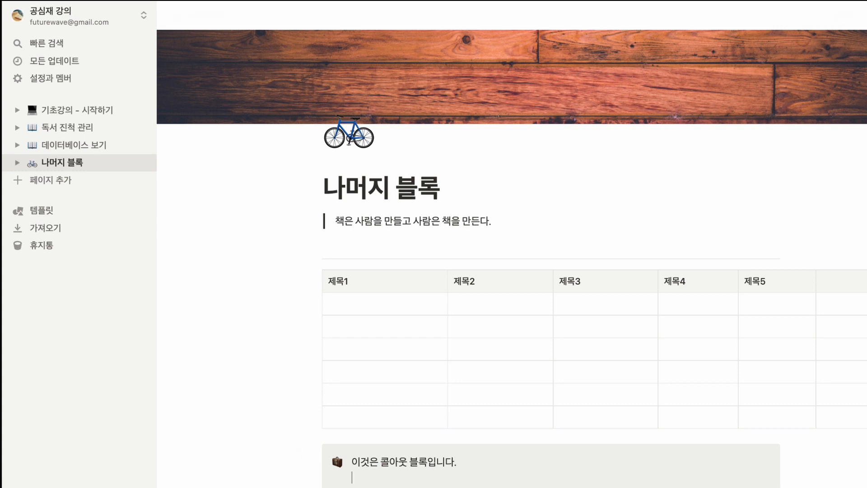
pyautogui.write('이것은 콜아웃 블록 2입니다.')
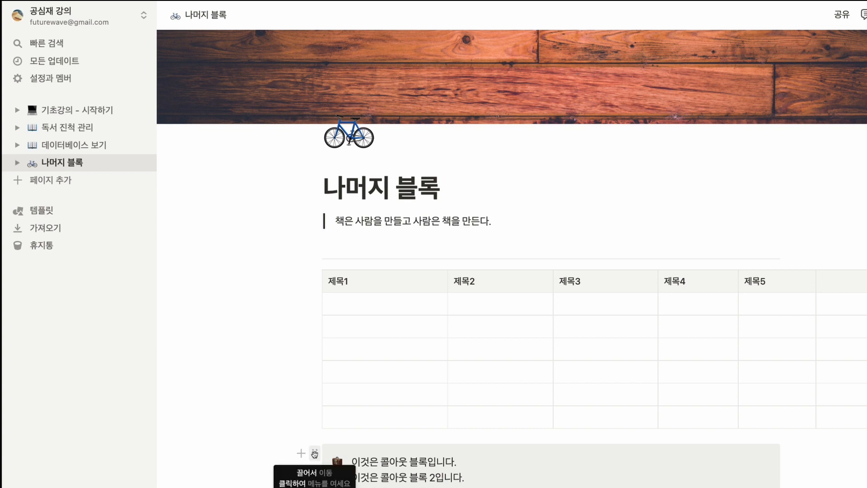
# Step: Set the callout block's background colour to the default background (기본 배경)
pyautogui.click(314, 454)
pyautogui.moveTo(226, 485)
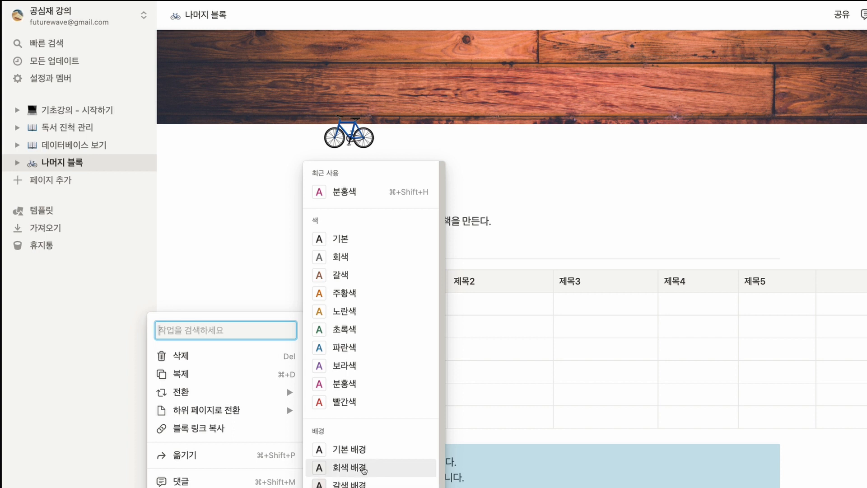
pyautogui.click(349, 449)
pyautogui.scroll(-1, 458, 422)
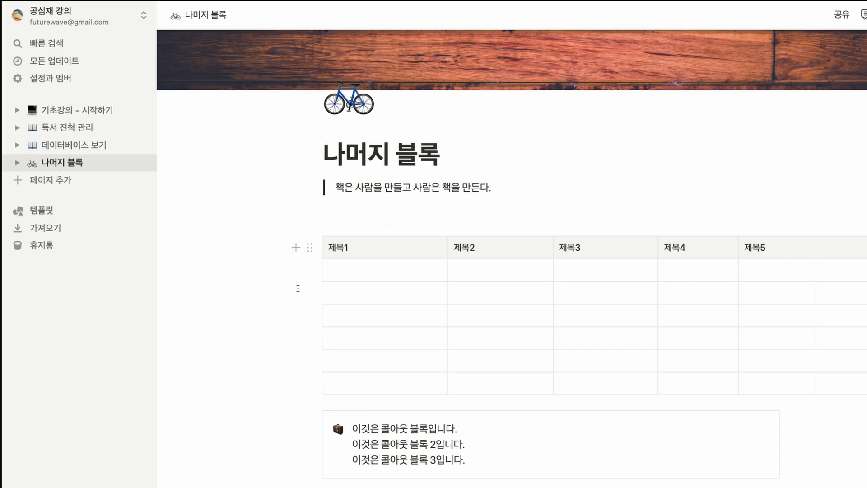
# Step: Move the quote block and the table into the callout, below its text lines
pyautogui.moveTo(316, 187); pyautogui.dragTo(410, 469)
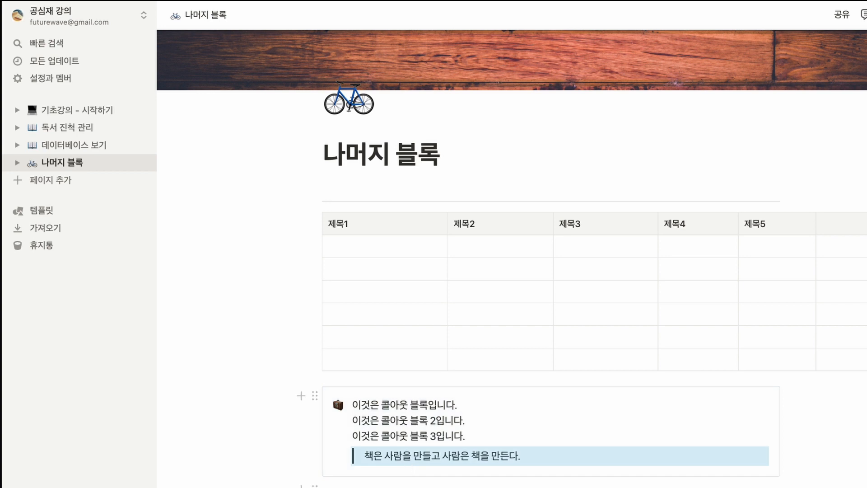
pyautogui.moveTo(315, 225); pyautogui.dragTo(406, 458)
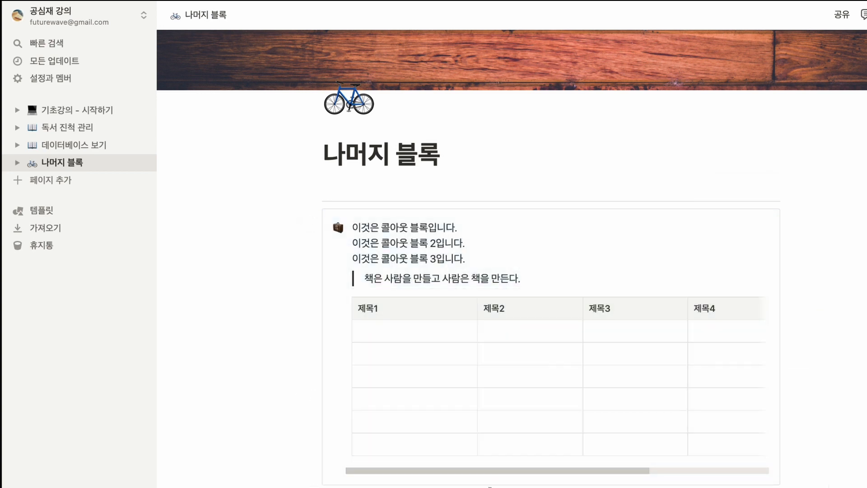
# Step: Duplicate the callout, place the copy beside the original as a second column, and narrow the original's column
pyautogui.click(315, 218)
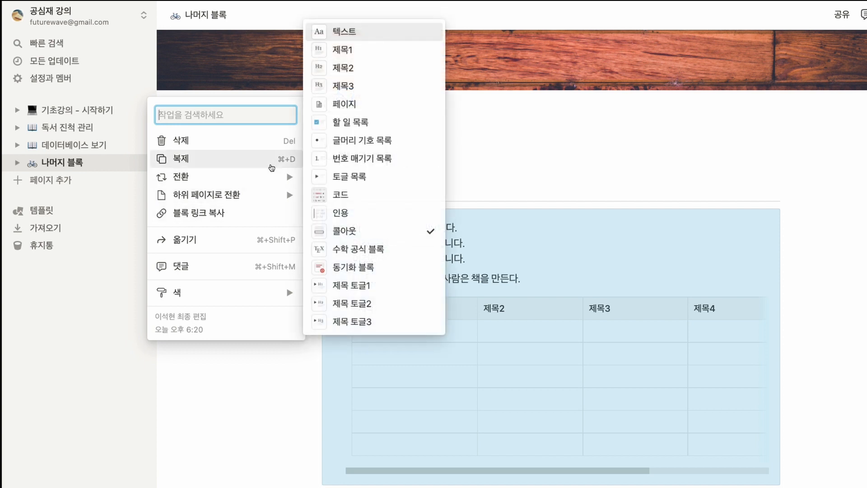
pyautogui.click(271, 168)
pyautogui.moveTo(304, 480); pyautogui.dragTo(794, 313)
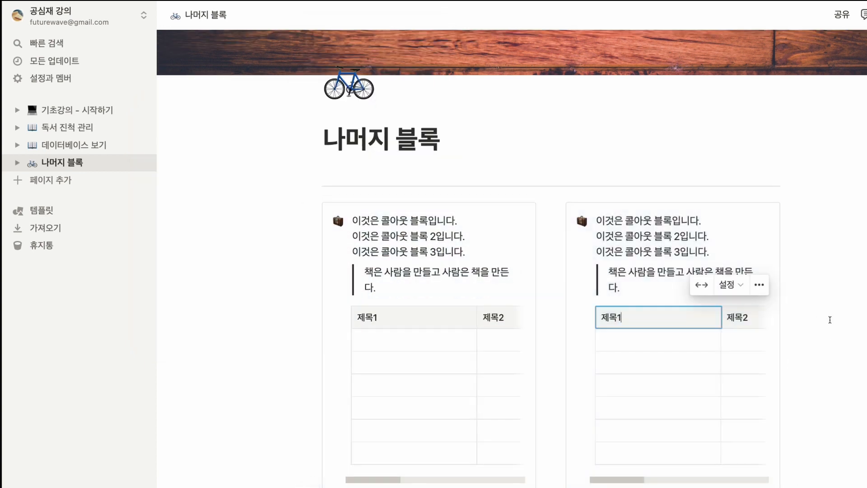
pyautogui.moveTo(551, 277); pyautogui.dragTo(496, 276)
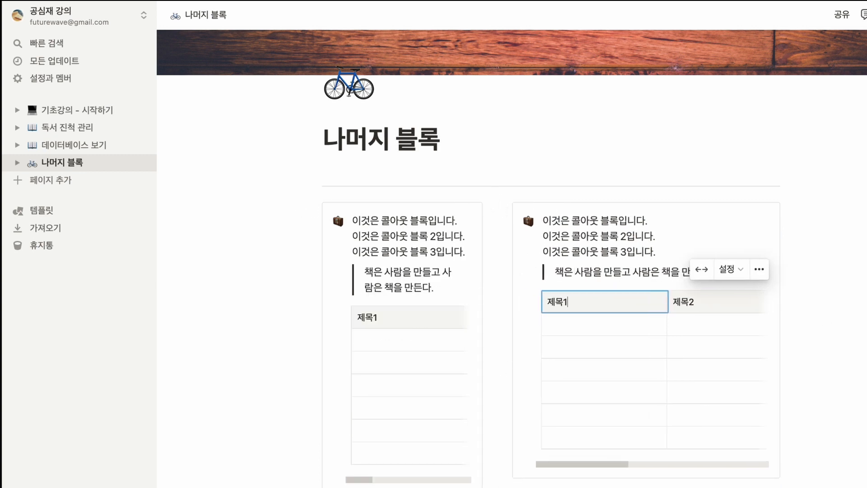
# Step: Delete the table inside the duplicated callout
pyautogui.click(529, 301)
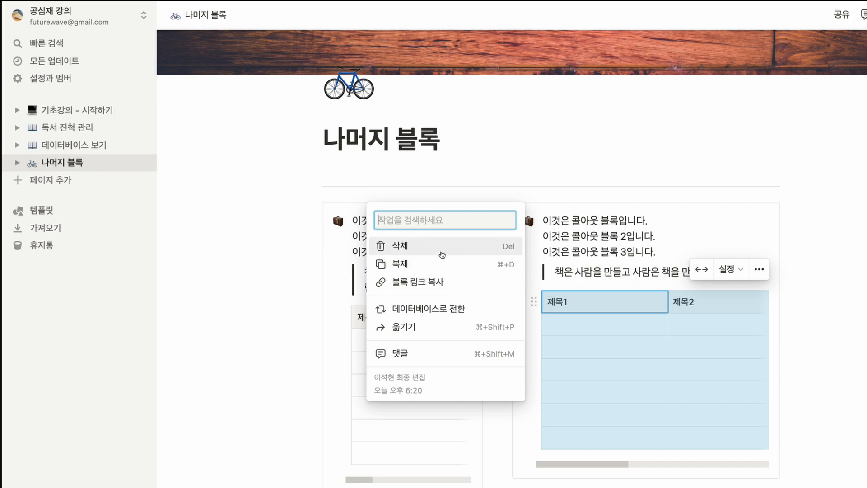
pyautogui.click(445, 251)
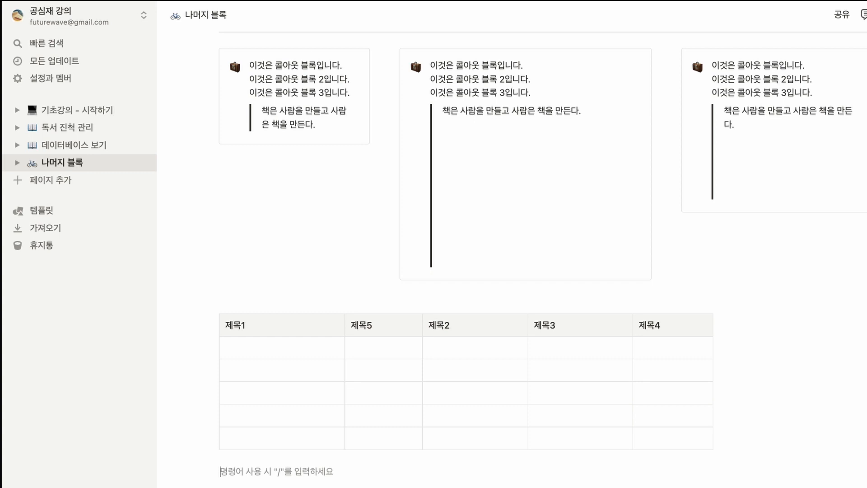
# Step: Insert an inline face emoji (이모지) on the empty line below the table
pyautogui.write('/이')
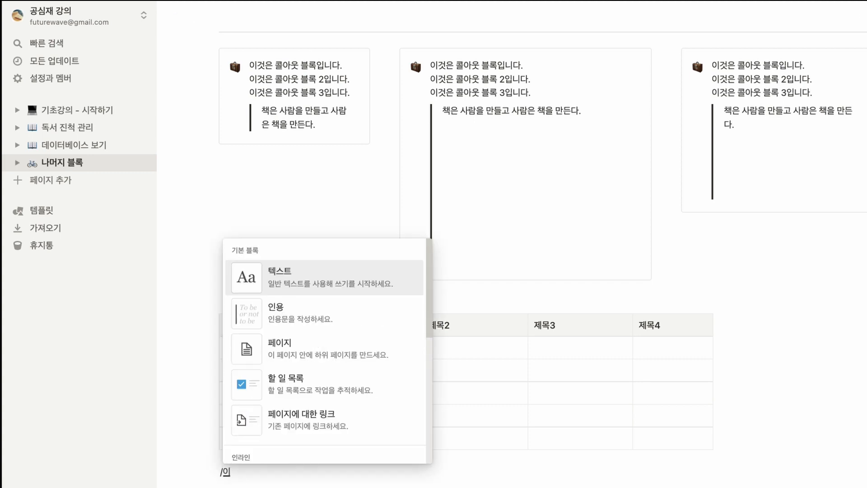
pyautogui.write('모')
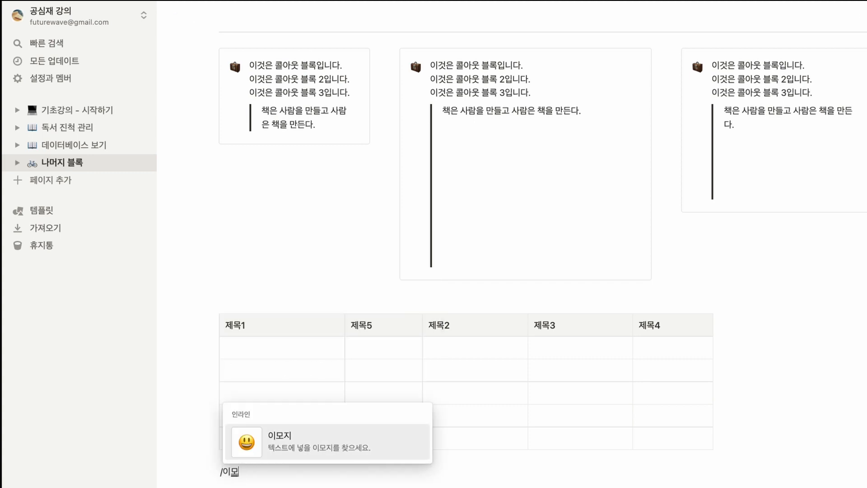
pyautogui.click(308, 447)
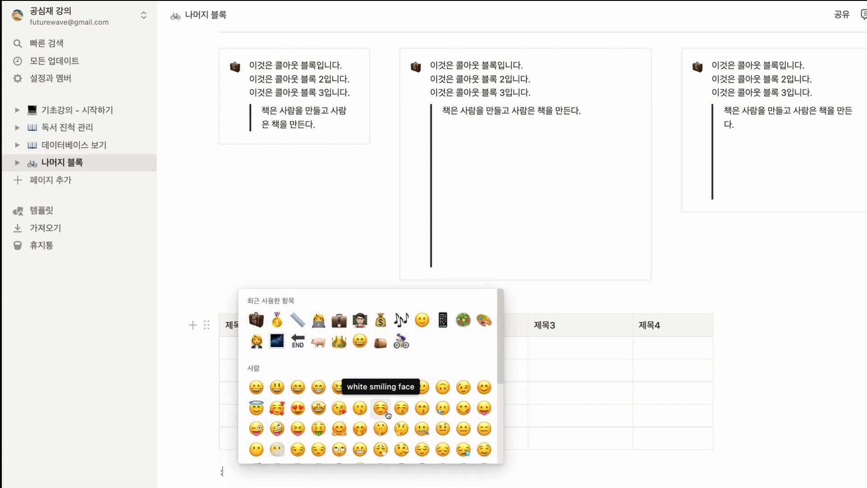
pyautogui.scroll(-3, 387, 414)
pyautogui.click(401, 378)
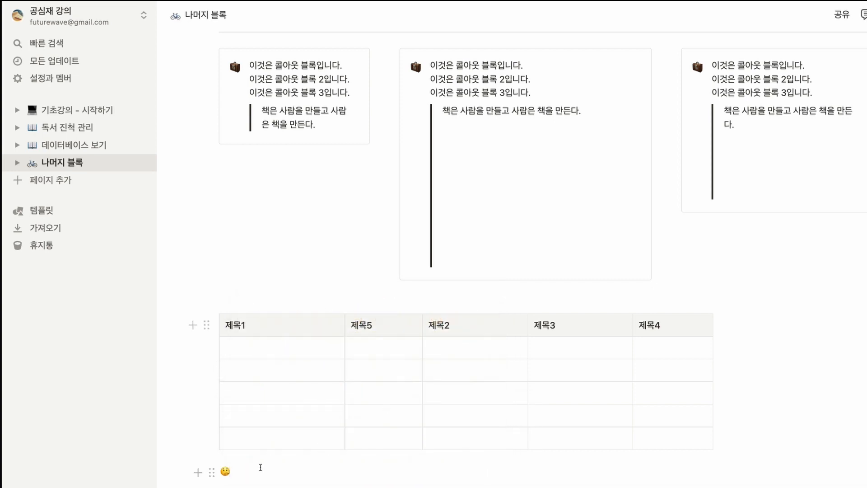
# Step: Add two more emoji lines below the first one, a winking face with tongue and a mobile phone
pyautogui.click(225, 471)
pyautogui.press('super+d')
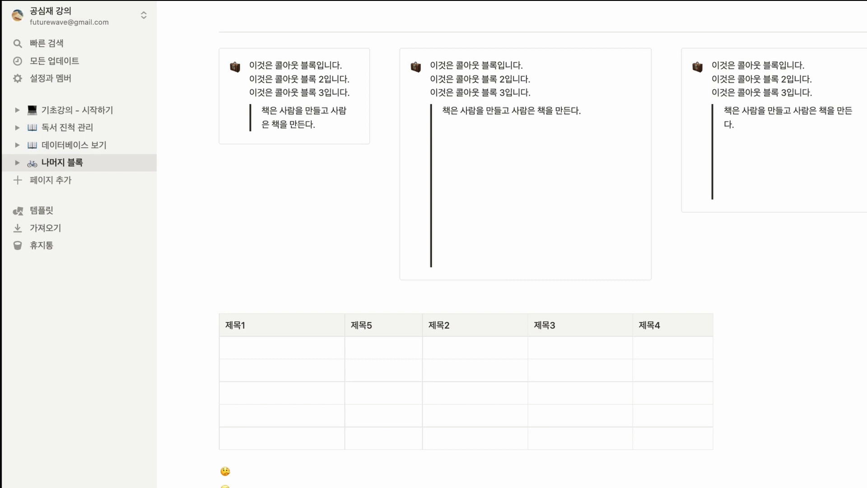
pyautogui.write(':')
pyautogui.click(427, 483)
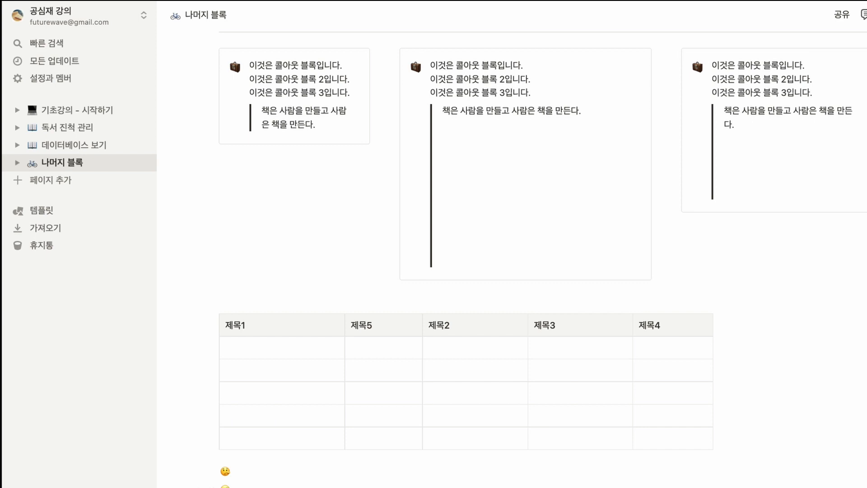
pyautogui.press('Return')
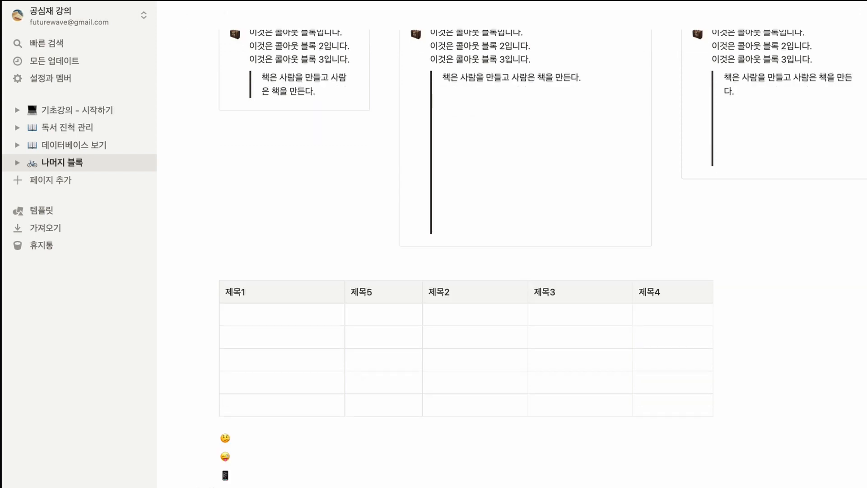
# Step: Insert an image block (이미지) below the emojis, using the Unsplash photo of two white watches
pyautogui.write('/')
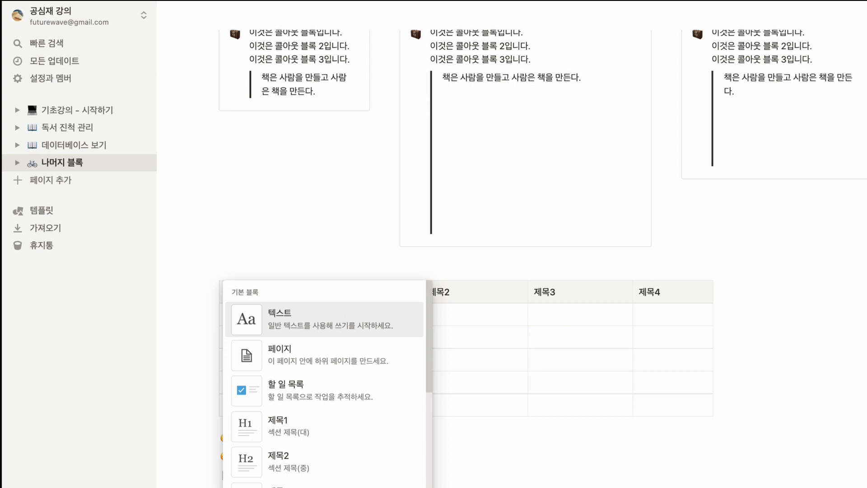
pyautogui.write('이미지')
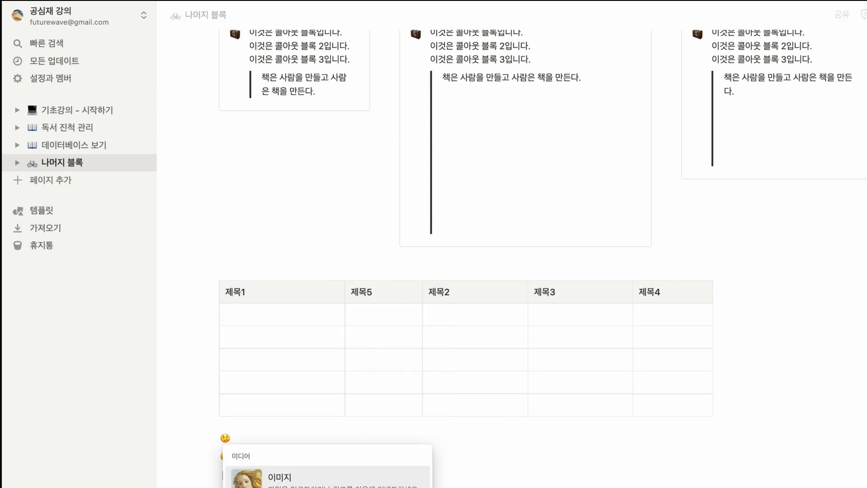
pyautogui.click(364, 484)
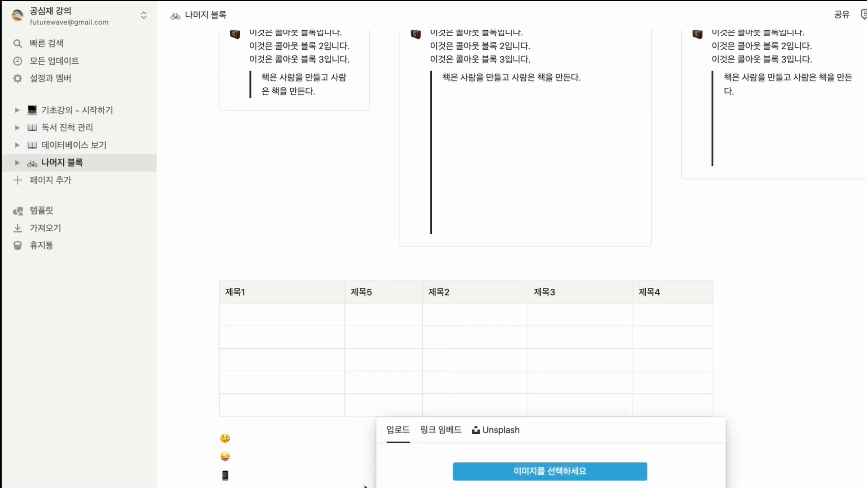
pyautogui.click(437, 432)
pyautogui.click(496, 429)
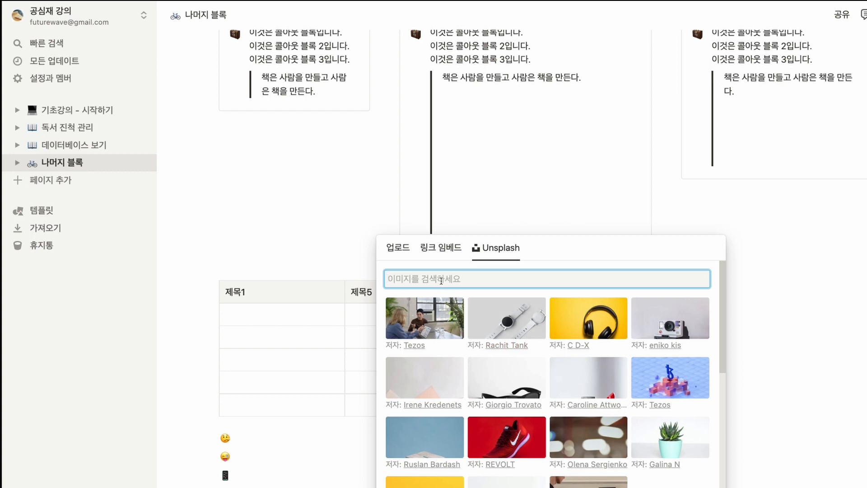
pyautogui.click(528, 336)
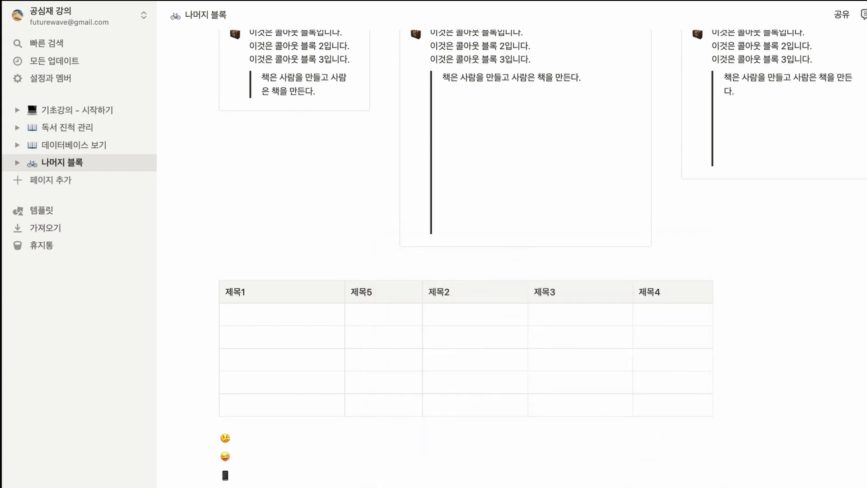
pyautogui.scroll(-2, 420, 369)
pyautogui.scroll(-9, 542, 452)
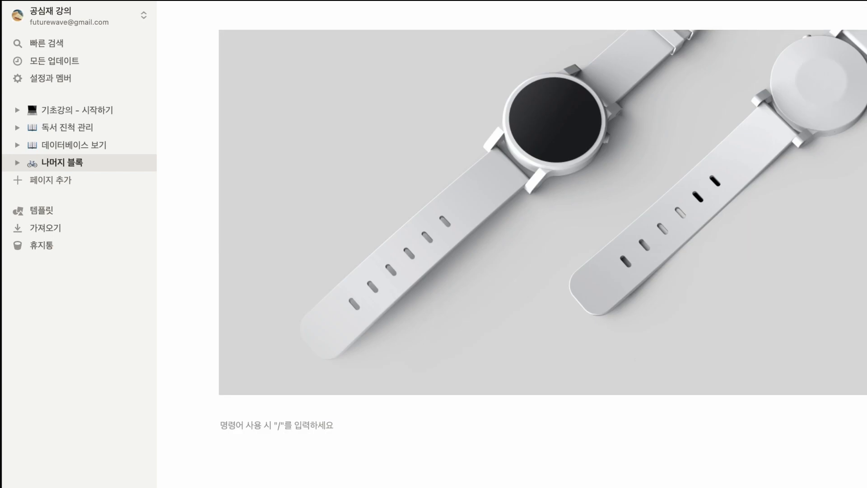
pyautogui.write('/')
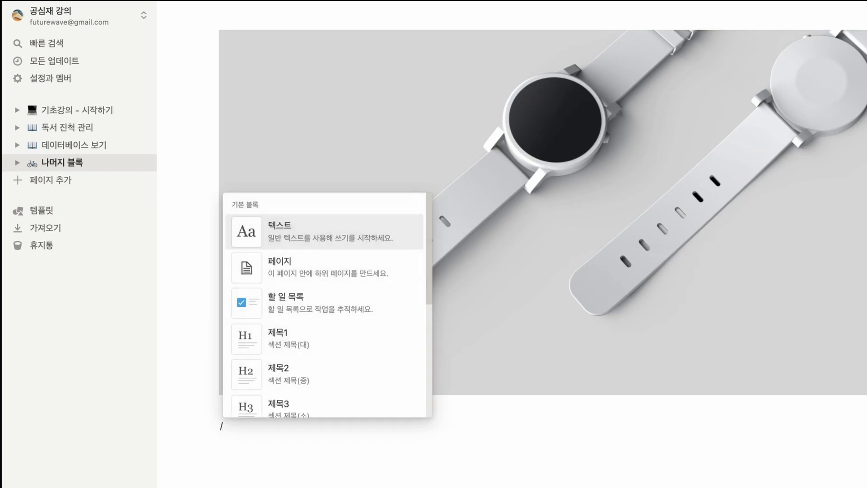
pyautogui.write('북')
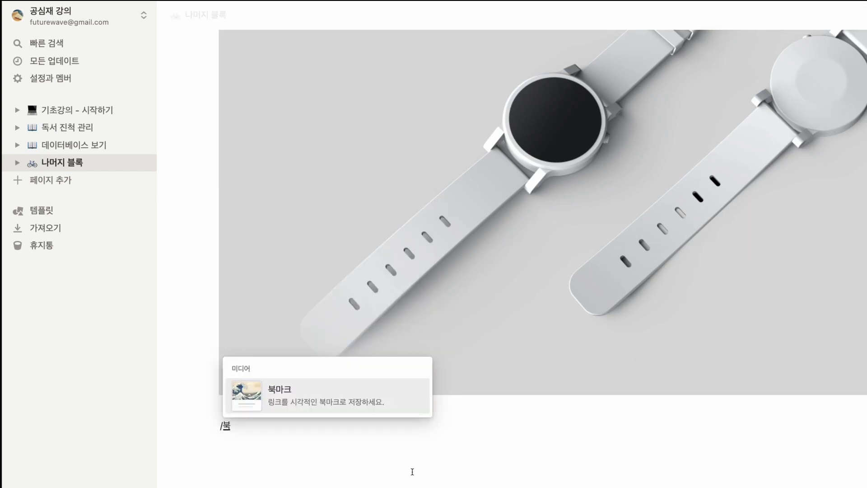
pyautogui.click(361, 404)
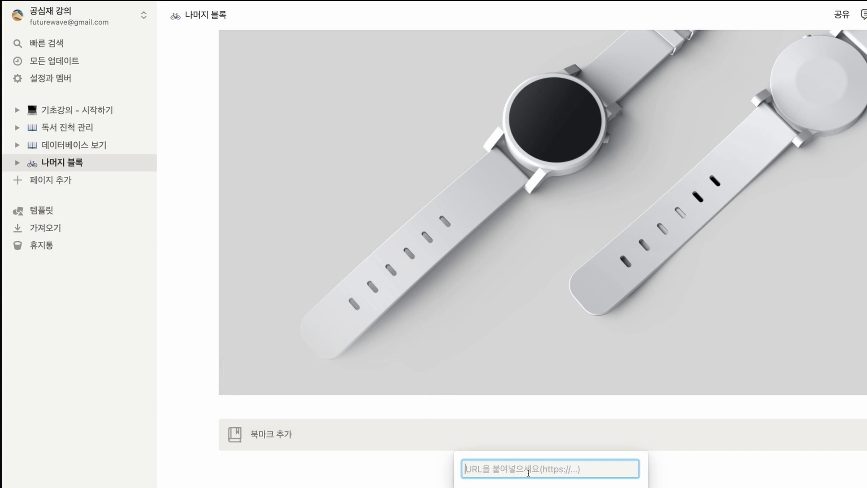
pyautogui.write('www.naver.com')
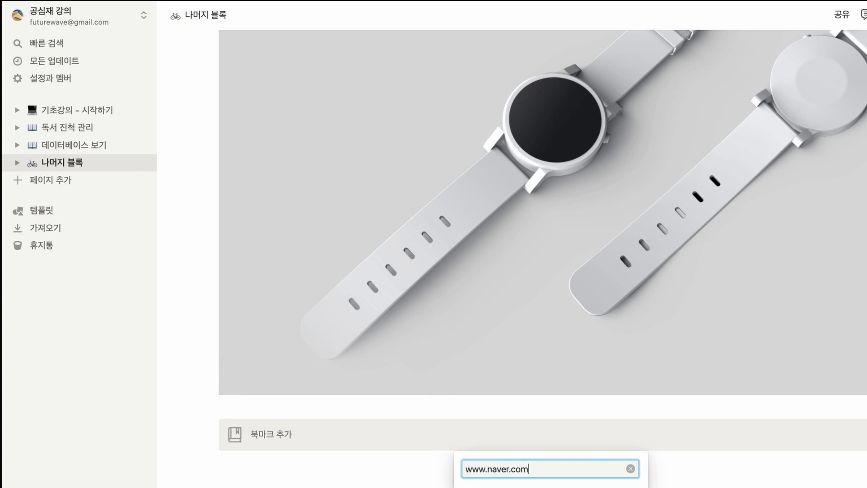
pyautogui.press('Return')
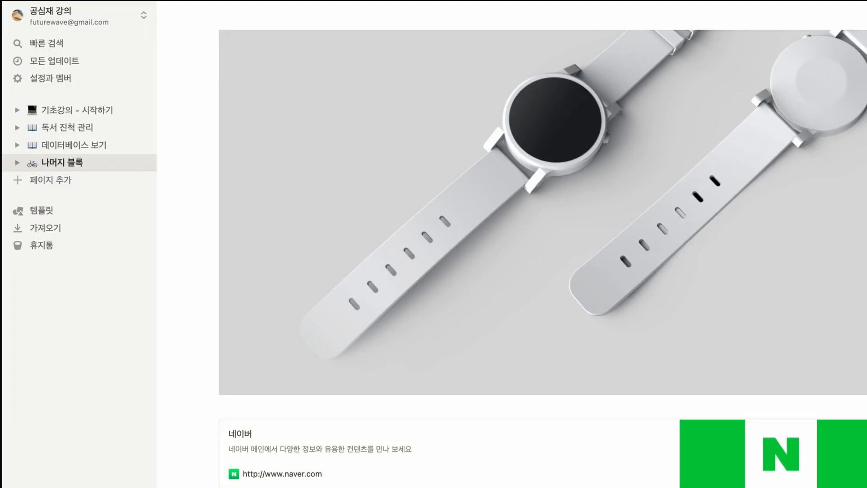
# Step: Add a synced block below the bookmark containing the text "이제부터 이곳에 입력하는 내용은 자동으로 동기화가 됩니다."
pyautogui.write('/video')
pyautogui.press('Return')
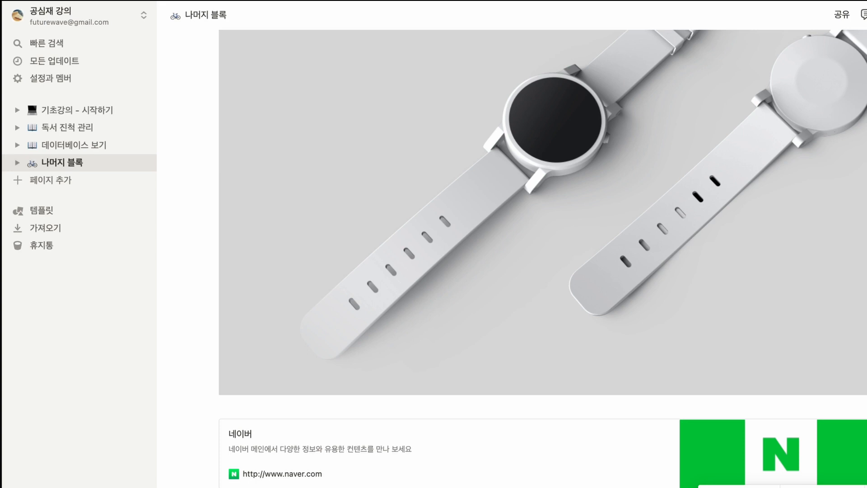
# Step: Move the Naver bookmark into the synced block, directly below its text line
pyautogui.click(213, 428)
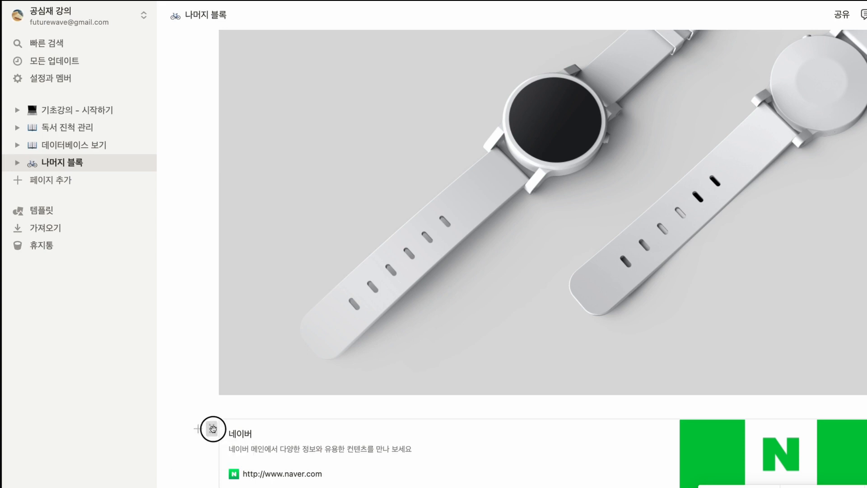
pyautogui.scroll(-1, 541, 271)
pyautogui.moveTo(213, 429); pyautogui.dragTo(263, 480)
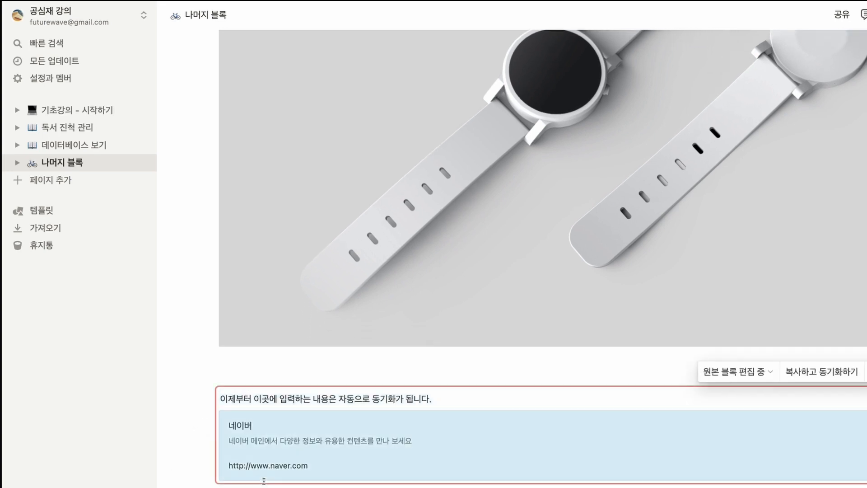
pyautogui.click(263, 486)
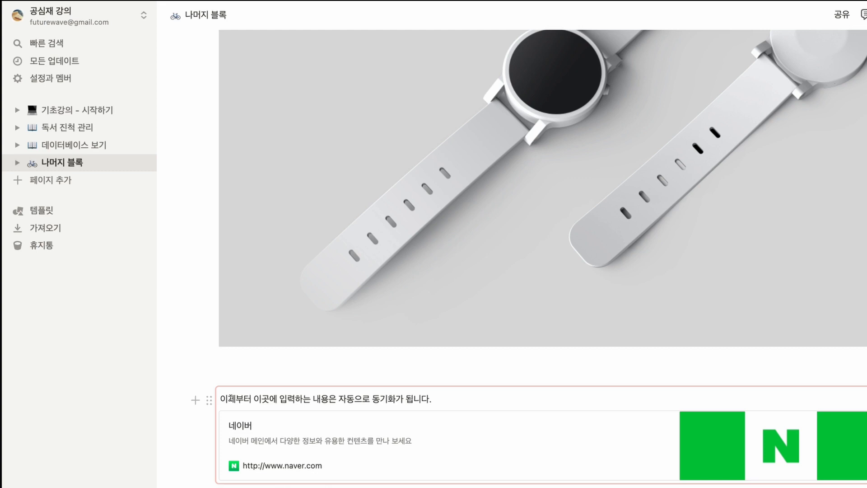
# Step: Copy the synced block with its sync link and paste the synced copy below the original
pyautogui.click(707, 408)
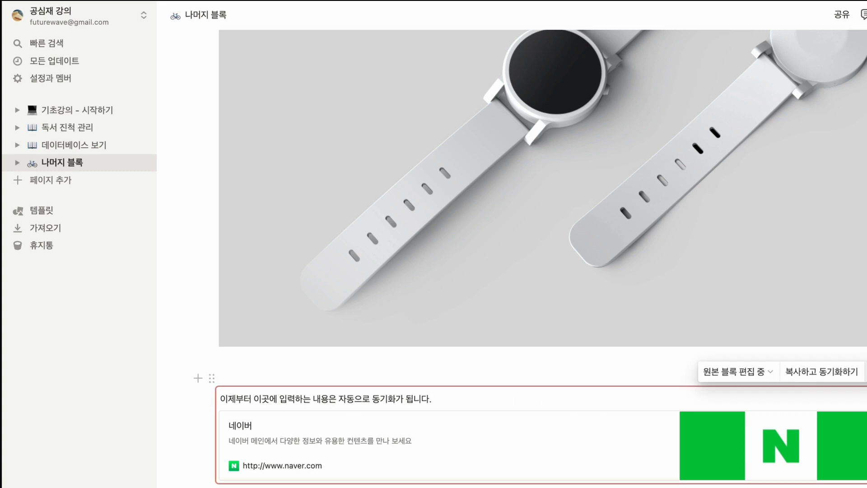
pyautogui.click(819, 376)
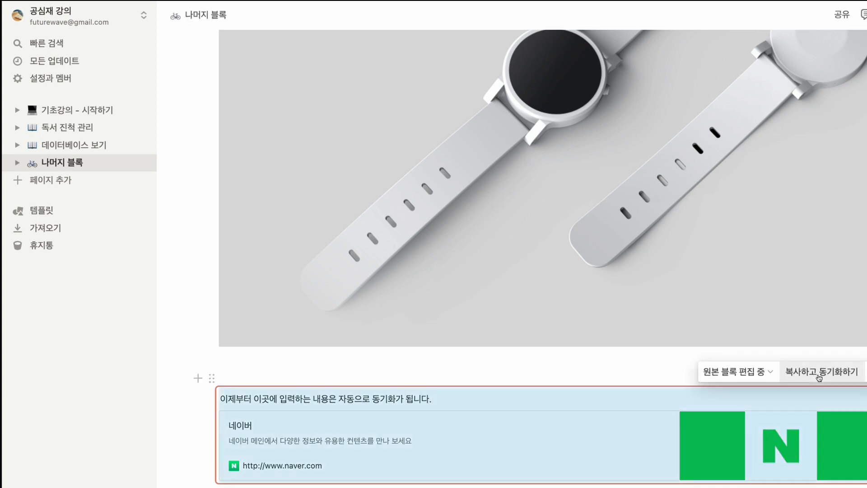
pyautogui.press('Escape')
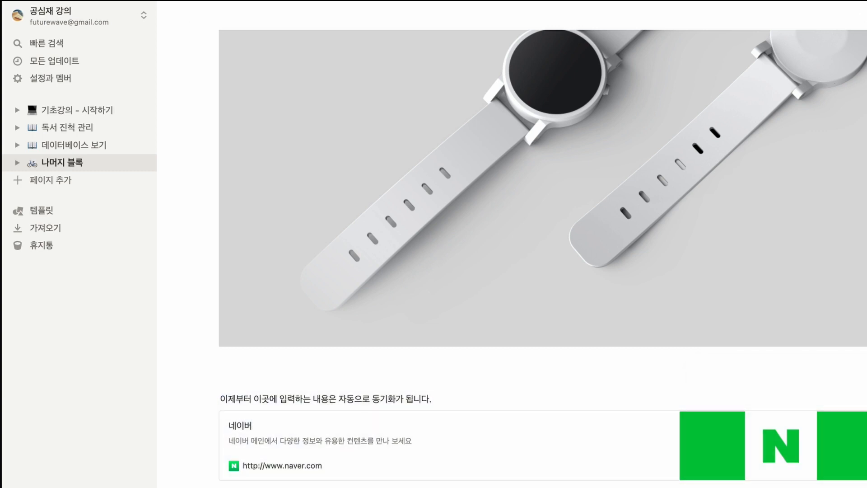
pyautogui.press('super+v')
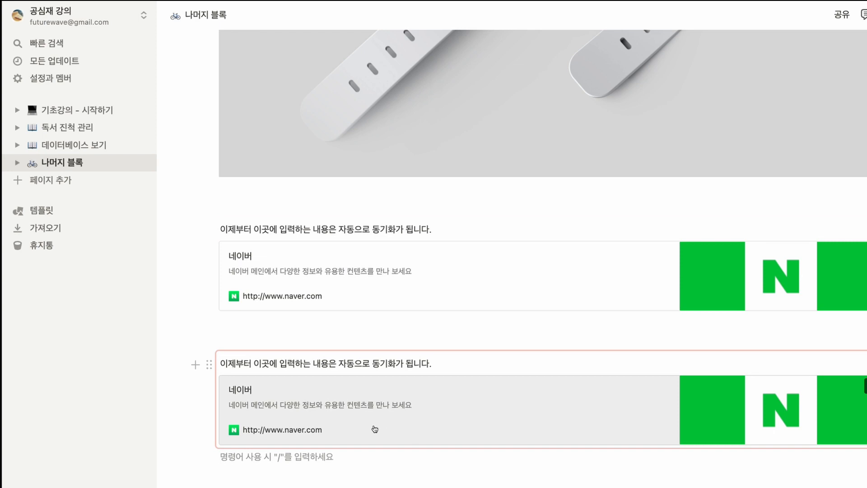
# Step: Append "1 수정" to the text line of the upper synced block and compare it with the lower copy
pyautogui.click(442, 229)
pyautogui.write('1')
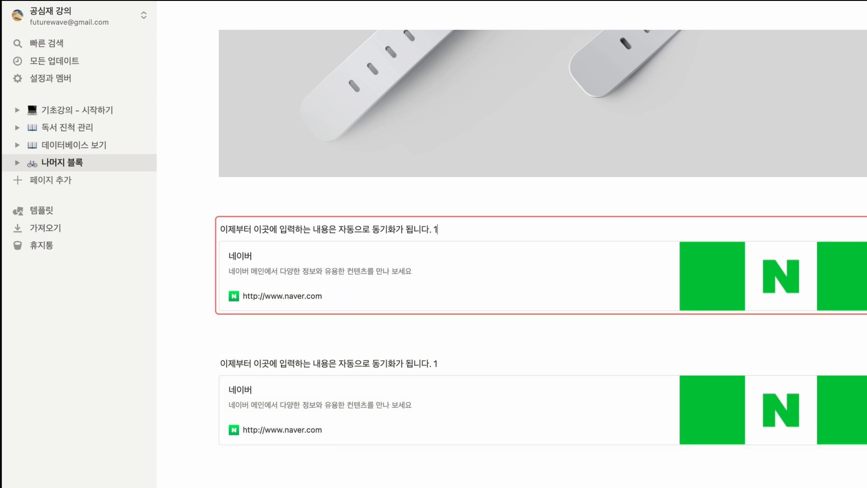
pyautogui.write(' 수정')
pyautogui.click(471, 364)
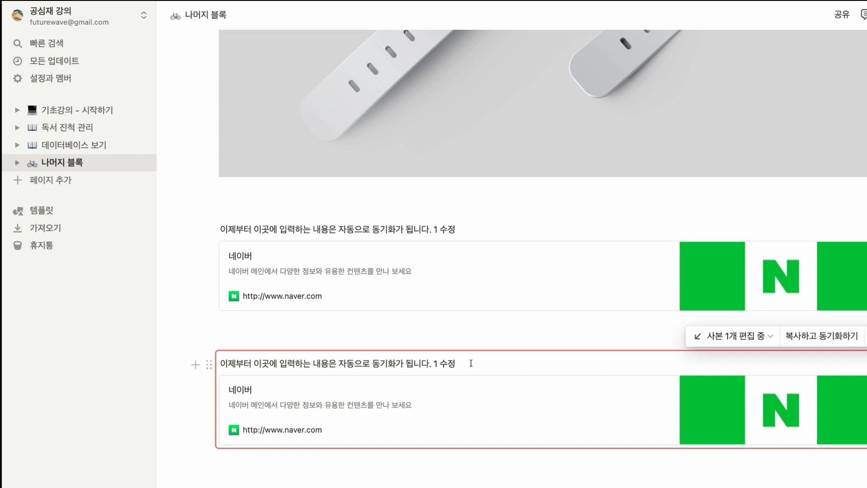
pyautogui.click(473, 229)
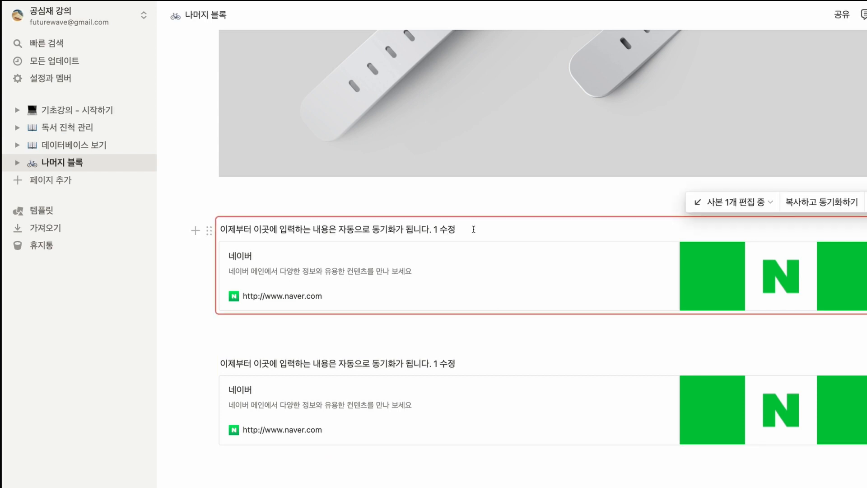
pyautogui.click(486, 364)
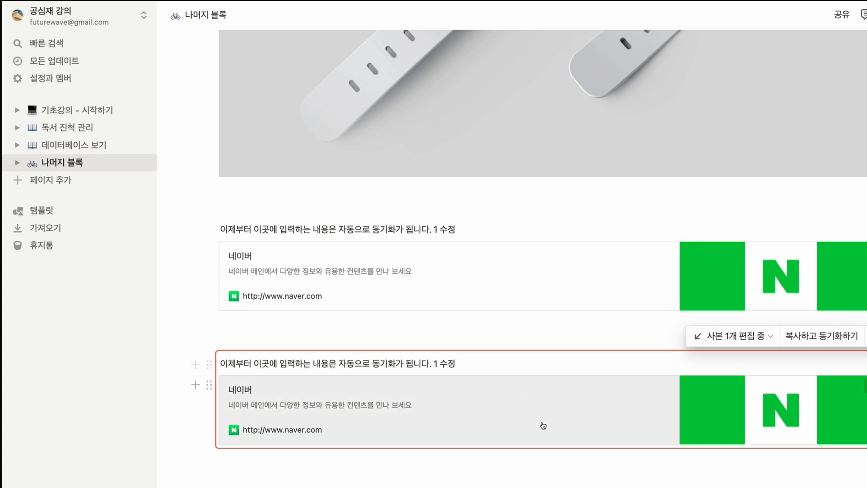
# Step: Insert a template button (템플릿 버튼) below the second synced block and name it "새로운 업무 추가"
pyautogui.click(276, 457)
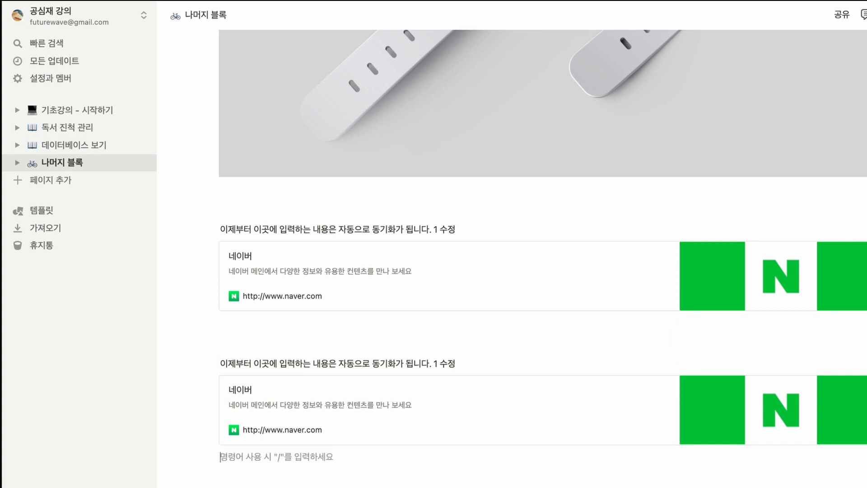
pyautogui.write('/')
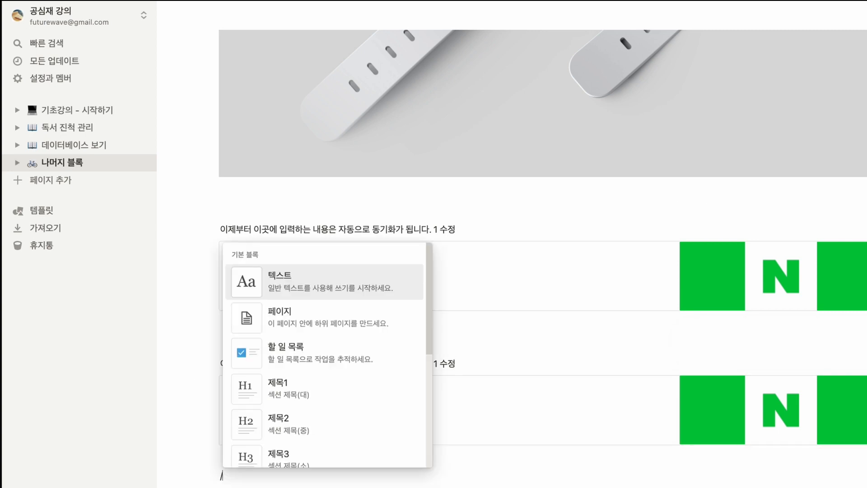
pyautogui.write('템')
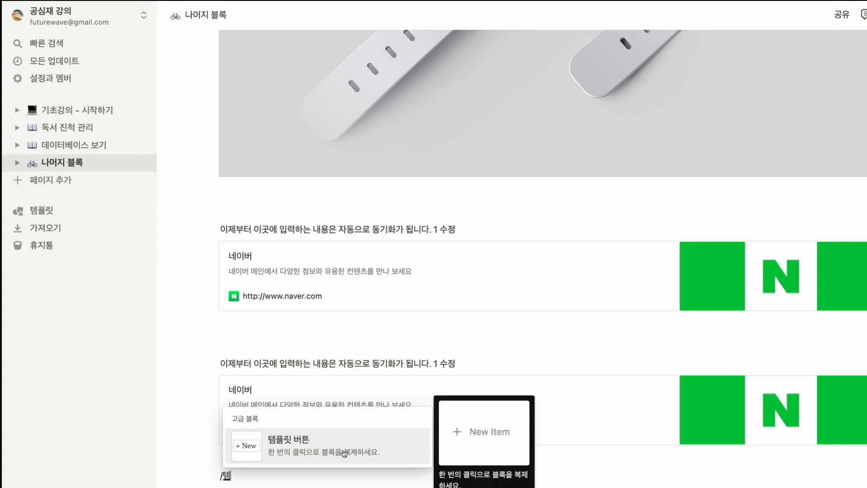
pyautogui.click(344, 453)
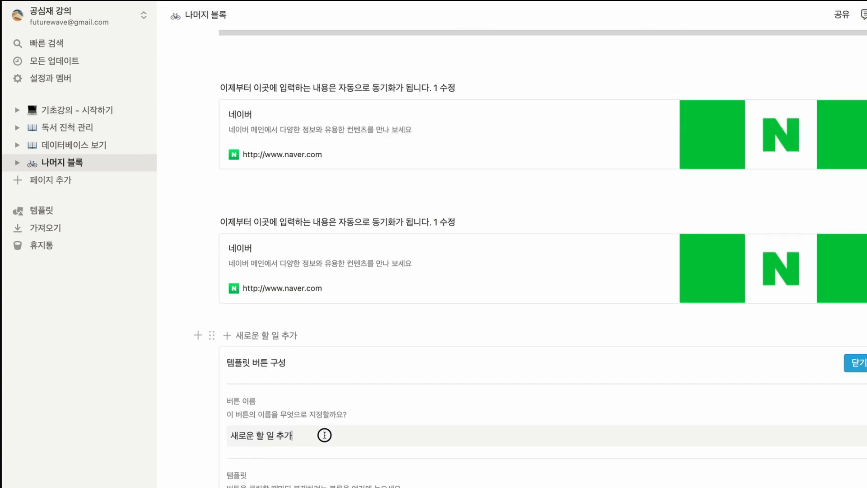
pyautogui.moveTo(324, 435); pyautogui.dragTo(230, 435)
pyautogui.write('새로운 업무 추가')
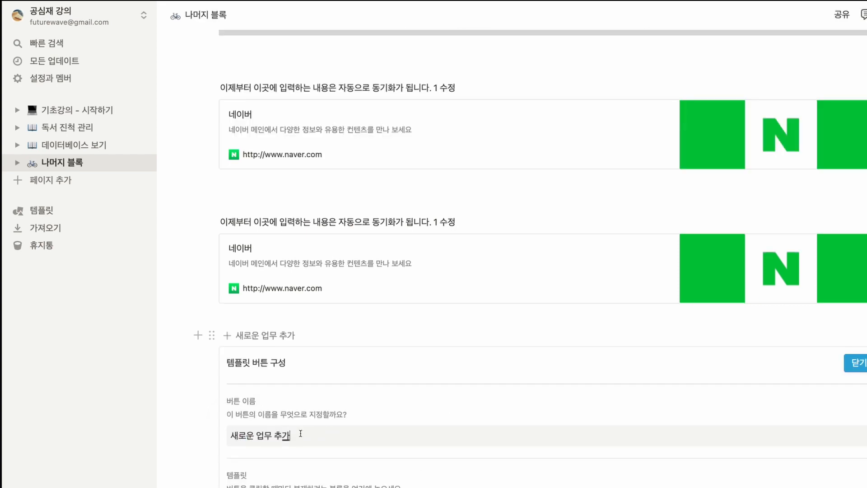
# Step: Move the Naver bookmark out of the synced block into the button's template, below the "일기 쓰기" to-do
pyautogui.click(304, 486)
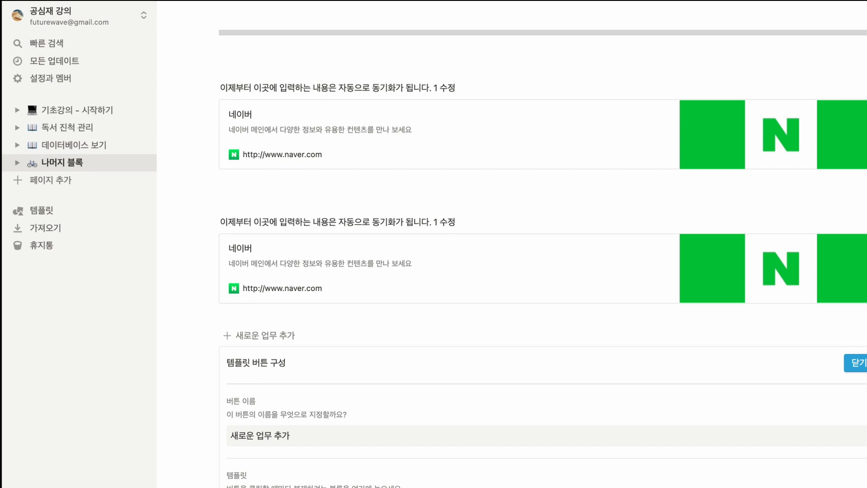
pyautogui.moveTo(229, 256); pyautogui.dragTo(277, 460)
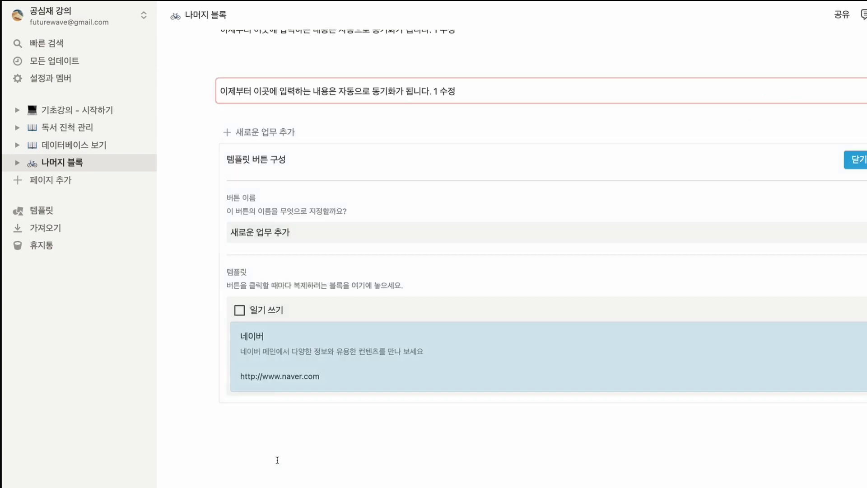
pyautogui.click(301, 467)
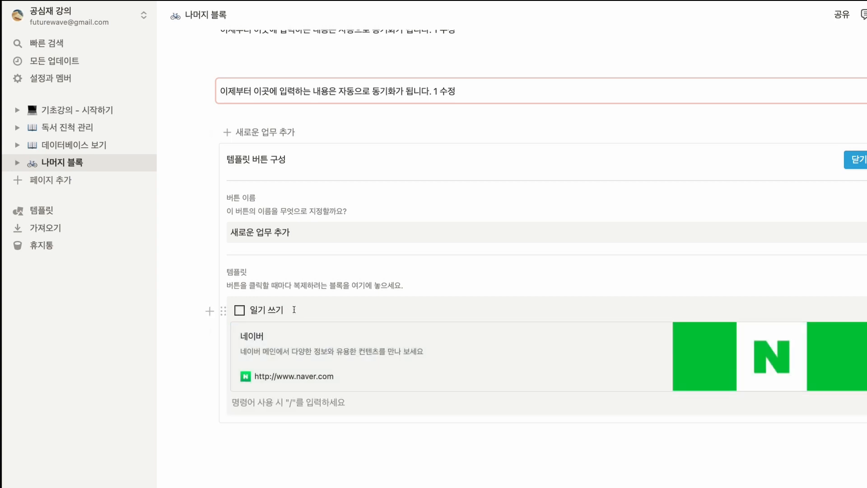
pyautogui.click(294, 309)
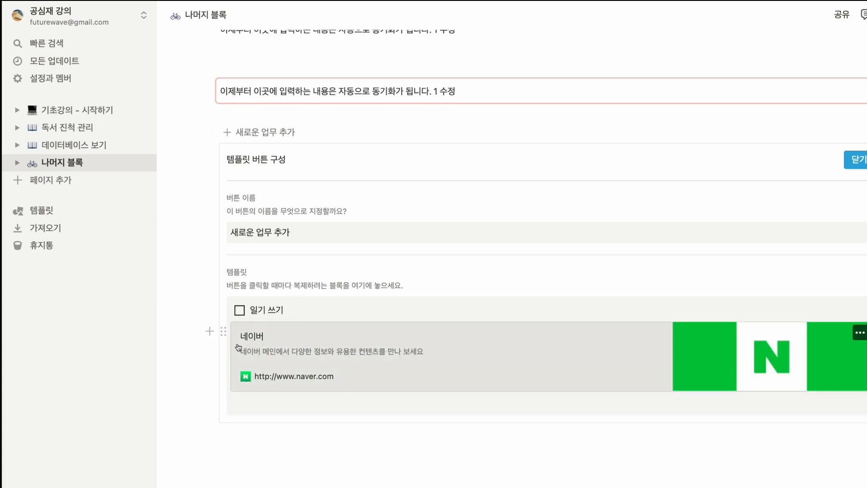
# Step: Add a simple table (표) with headers "제목1" and "제목2" below the template's bookmark, and close the button configuration
pyautogui.click(273, 405)
pyautogui.write('/')
pyautogui.scroll(-3, 365, 308)
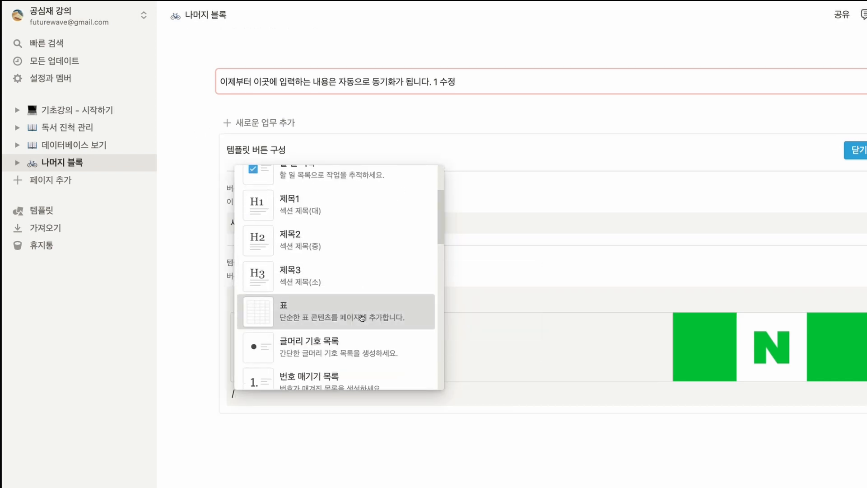
pyautogui.click(363, 319)
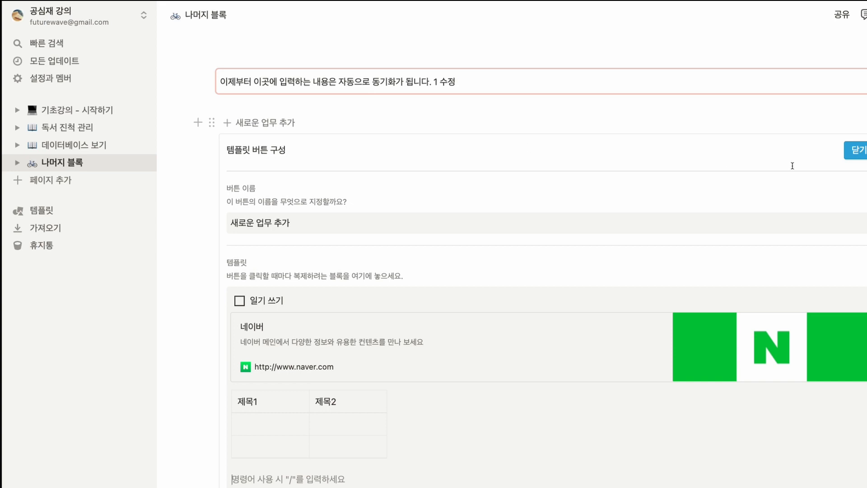
pyautogui.click(862, 154)
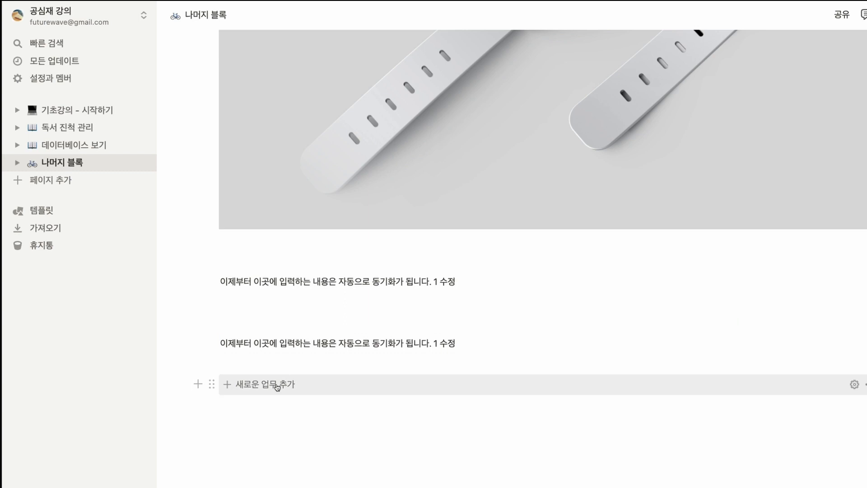
# Step: Use the "새로운 업무 추가" template button repeatedly to insert copies of its template blocks into the page
pyautogui.click(277, 387)
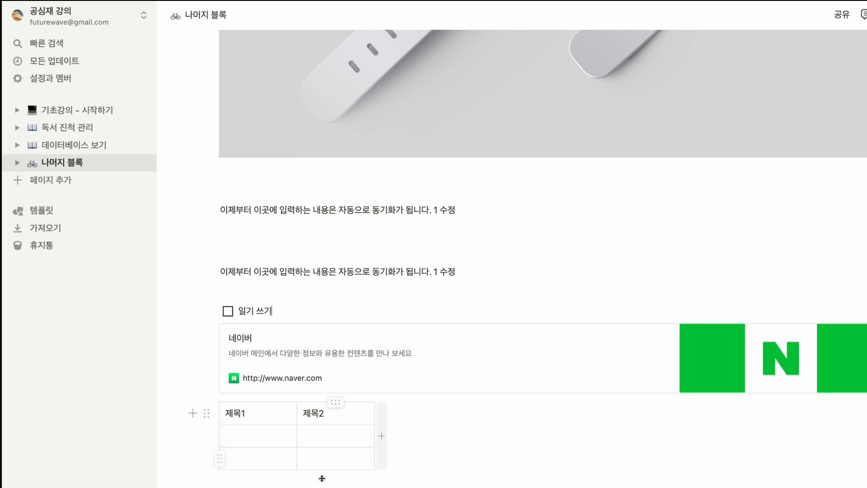
pyautogui.scroll(-4, 309, 479)
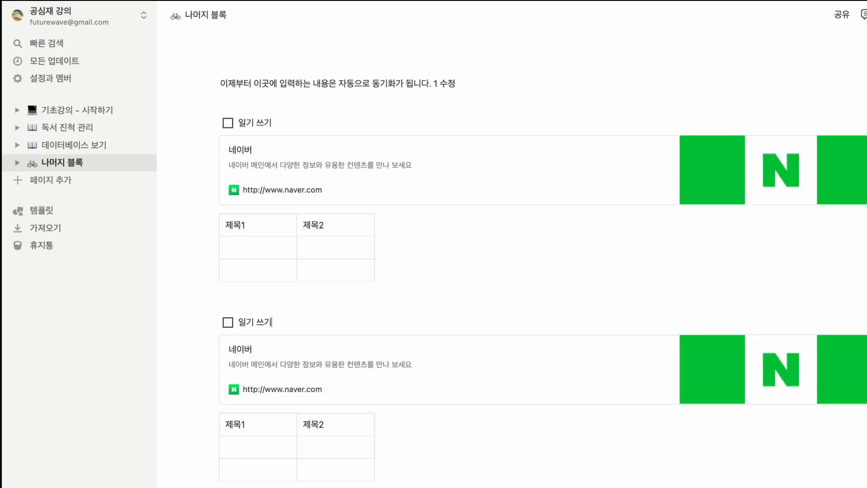
pyautogui.scroll(-1, 296, 479)
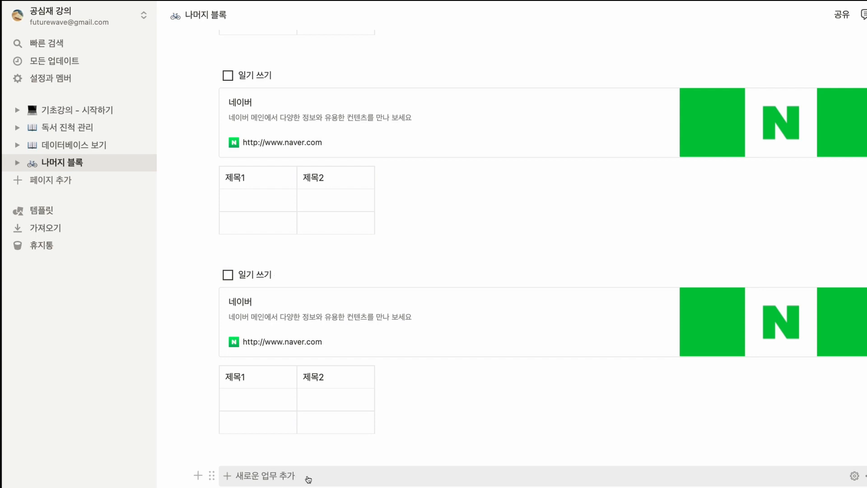
pyautogui.click(308, 480)
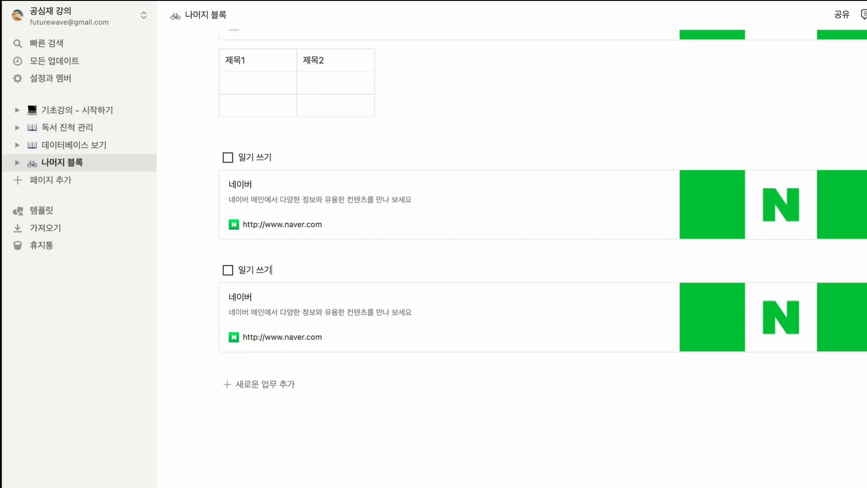